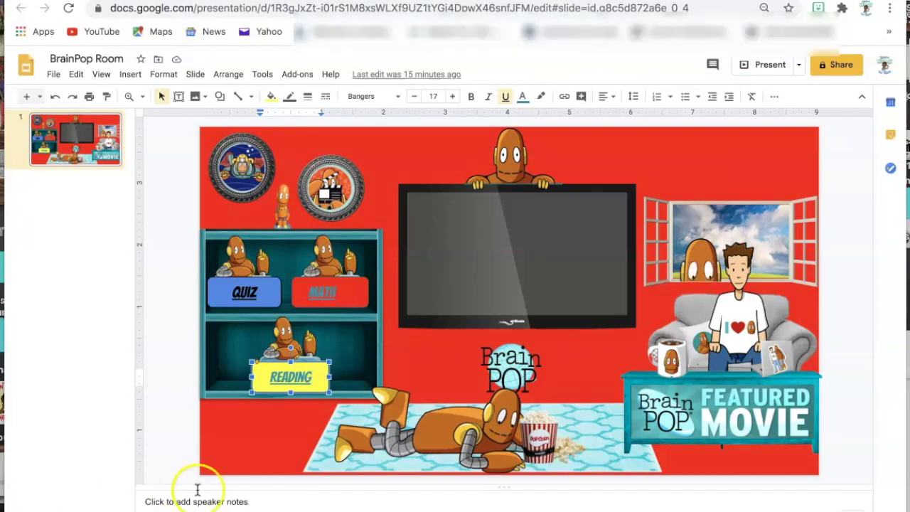
pyautogui.click(260, 467)
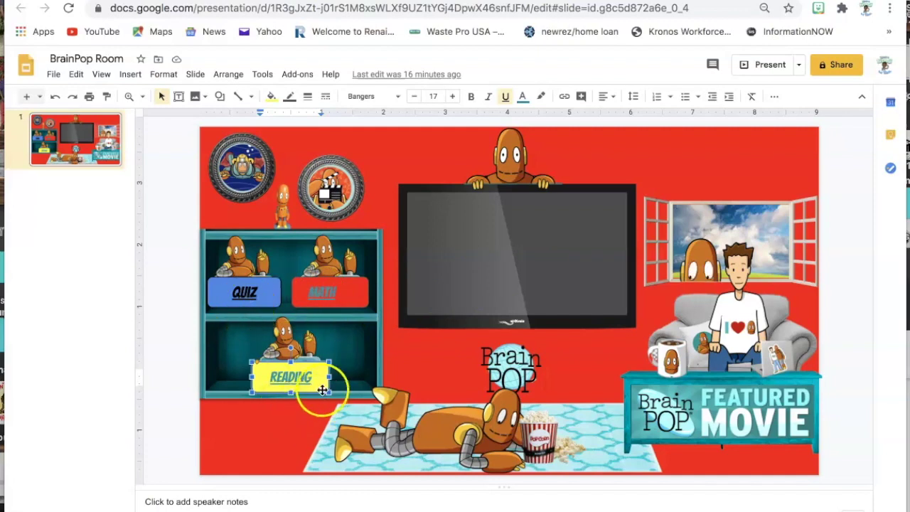
pyautogui.click(288, 379)
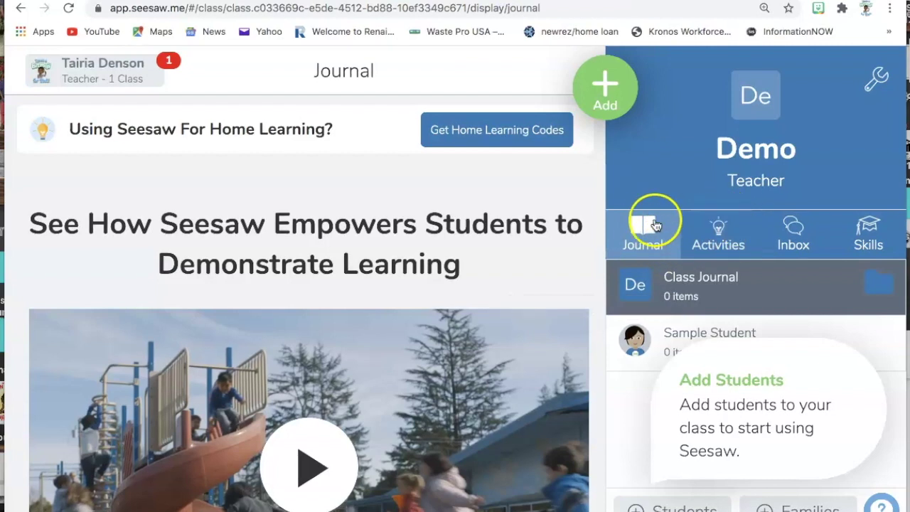
# Show the Demo class's activities and start assigning an activity to reach the activity library.
pyautogui.click(733, 249)
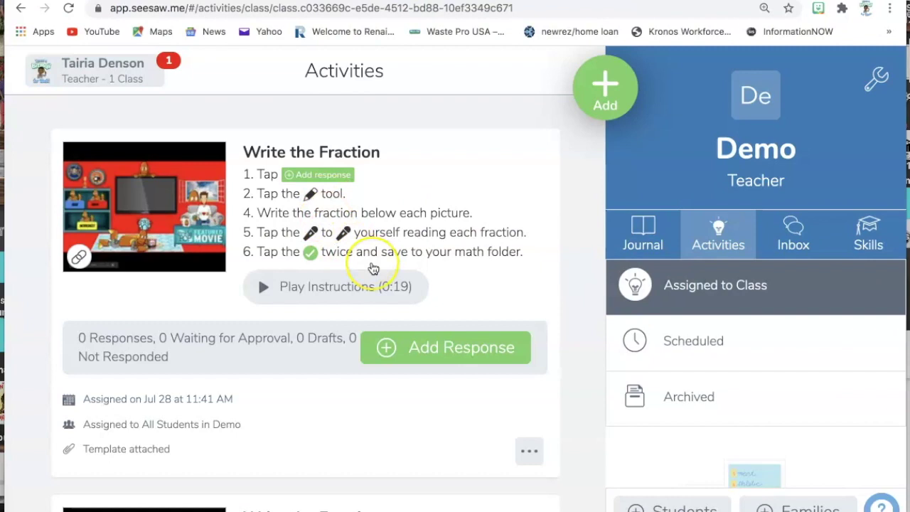
pyautogui.scroll(-5, 370, 264)
pyautogui.scroll(-1, 373, 268)
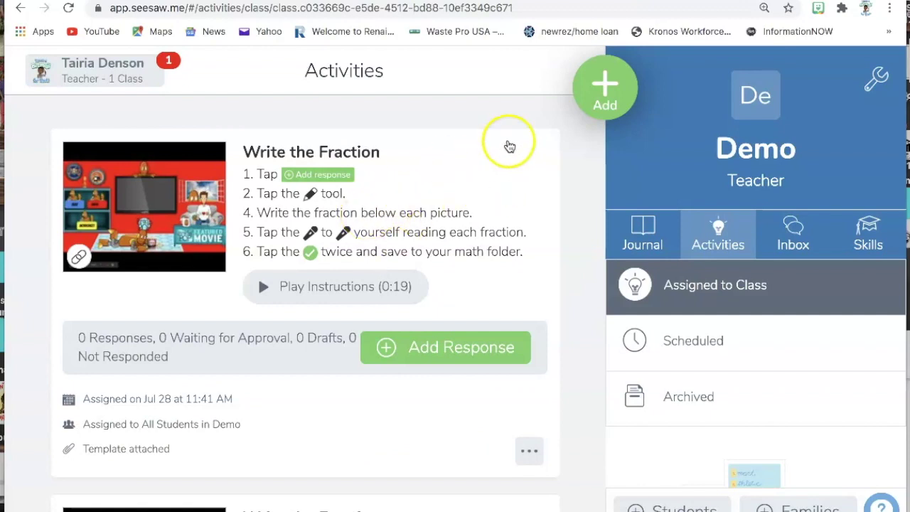
pyautogui.click(610, 91)
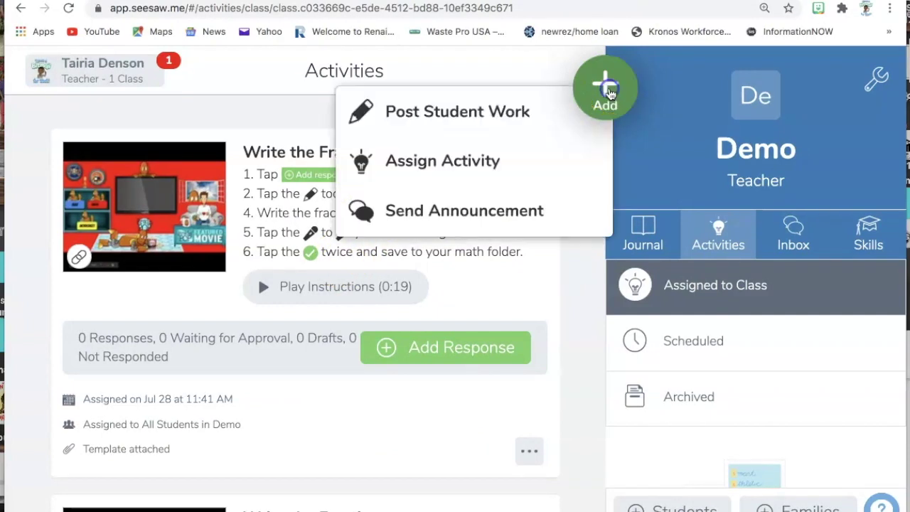
pyautogui.click(447, 158)
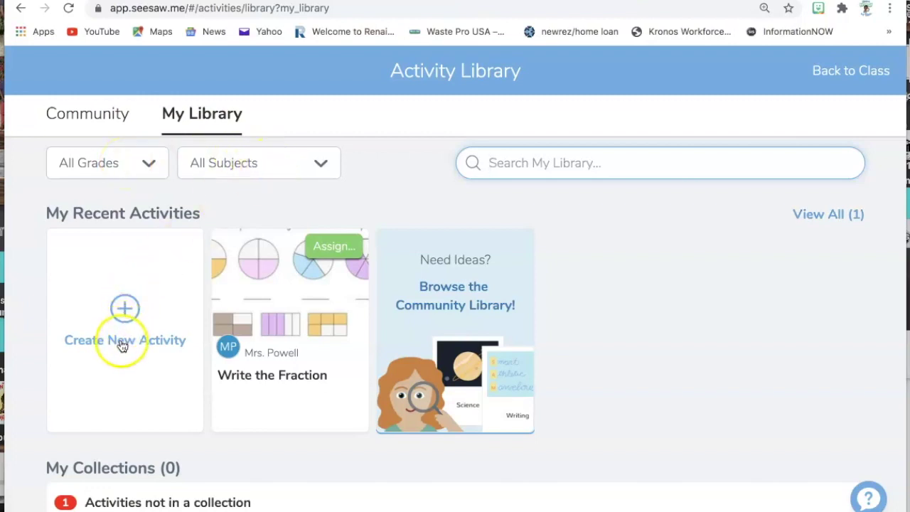
pyautogui.click(126, 313)
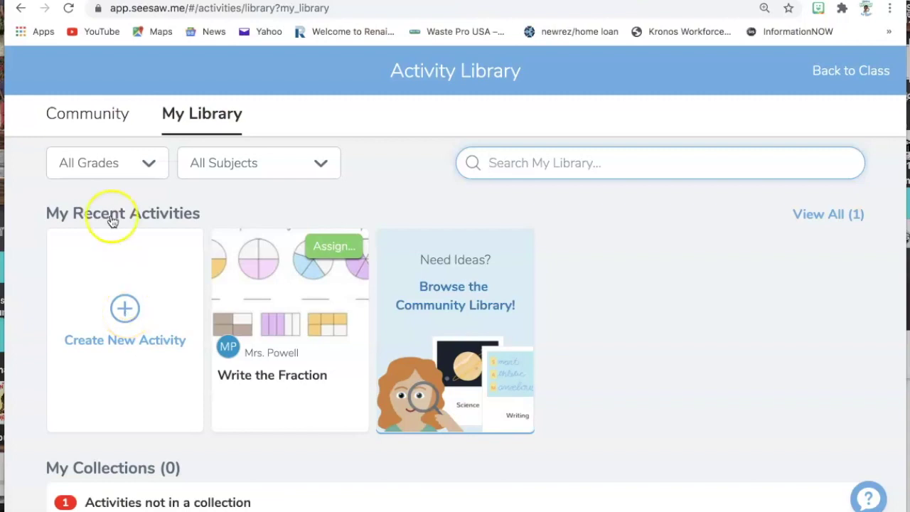
# Search the community library's 3rd Grade activities for "fractions".
pyautogui.click(92, 116)
pyautogui.click(107, 118)
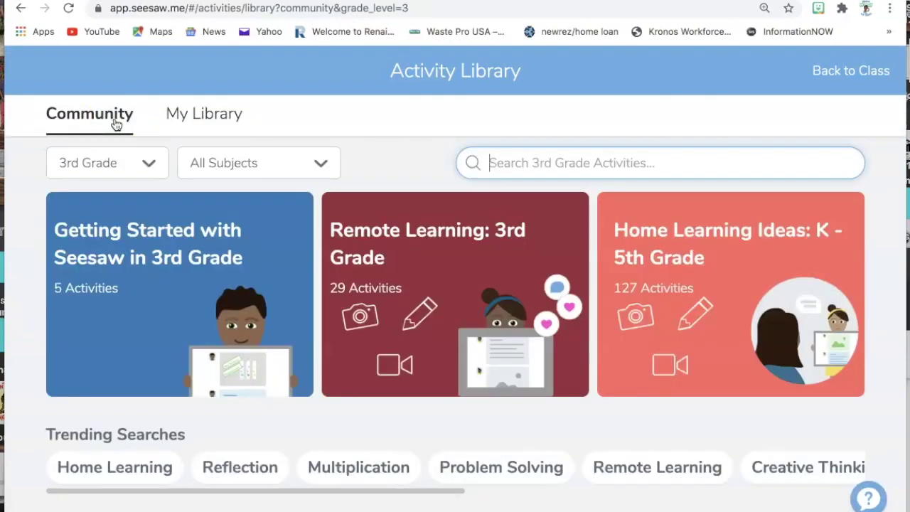
pyautogui.click(505, 157)
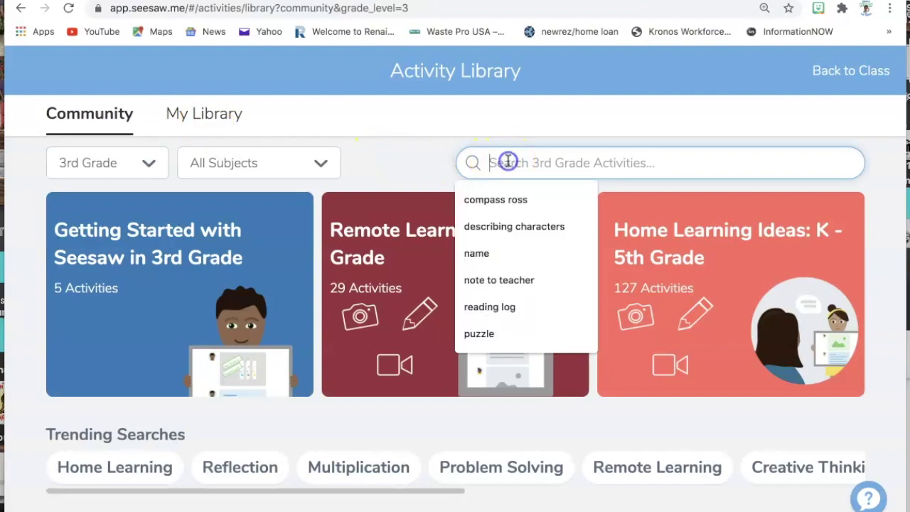
pyautogui.write('fractio')
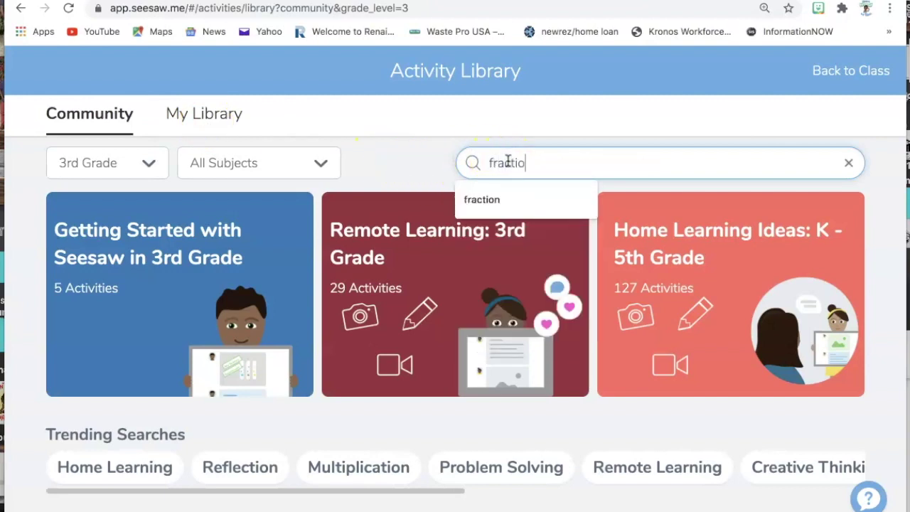
pyautogui.write('n')
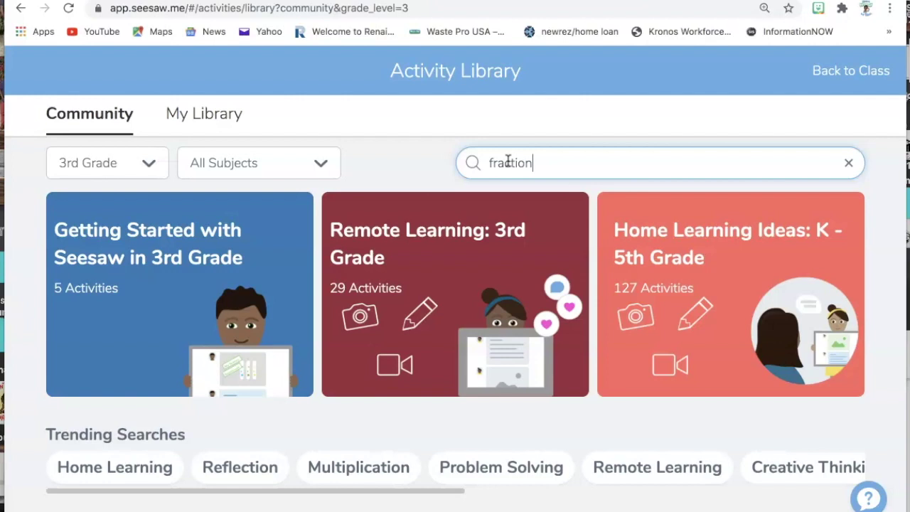
pyautogui.press('Return')
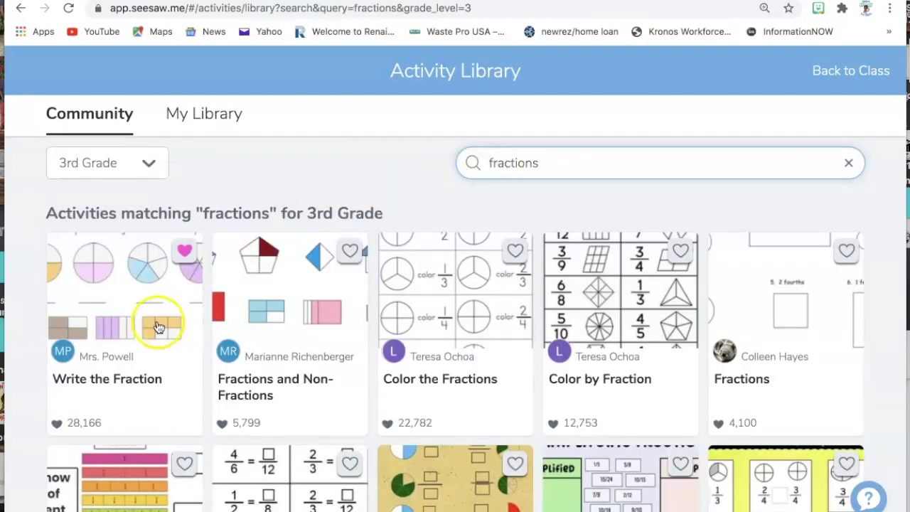
# Browse the matching activities and open the details of the "Write the Fraction" activity.
pyautogui.scroll(-12, 294, 327)
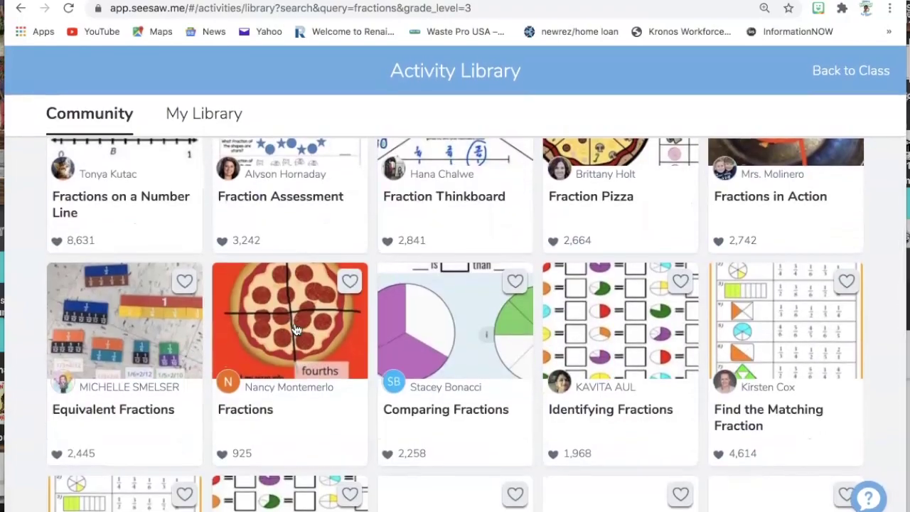
pyautogui.scroll(-5, 295, 327)
pyautogui.scroll(5, 294, 327)
pyautogui.scroll(-3, 297, 328)
pyautogui.scroll(15, 296, 328)
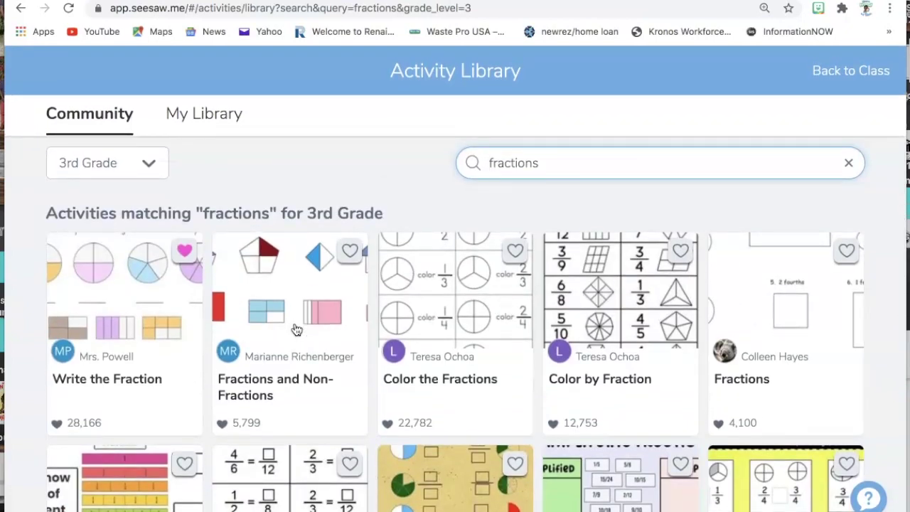
pyautogui.click(123, 323)
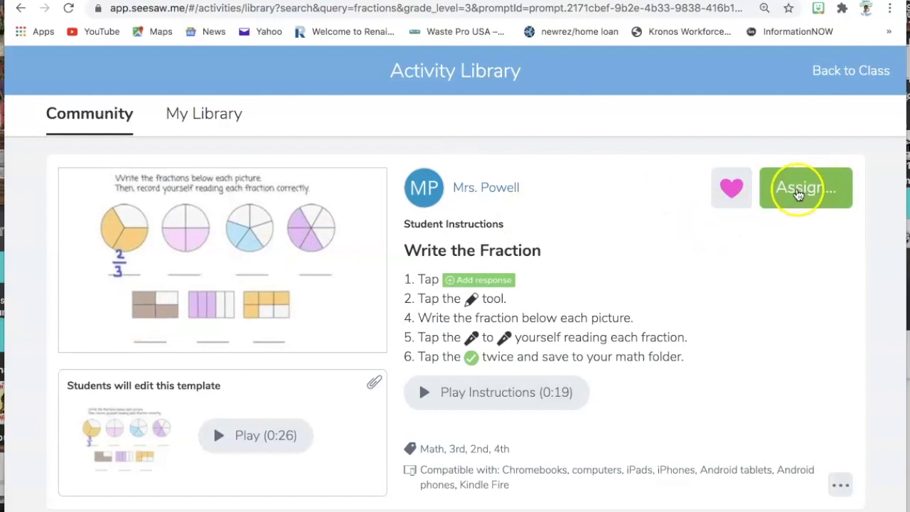
# Assign the "Write the Fraction" activity to the Demo class and dismiss the confirmation.
pyautogui.click(840, 485)
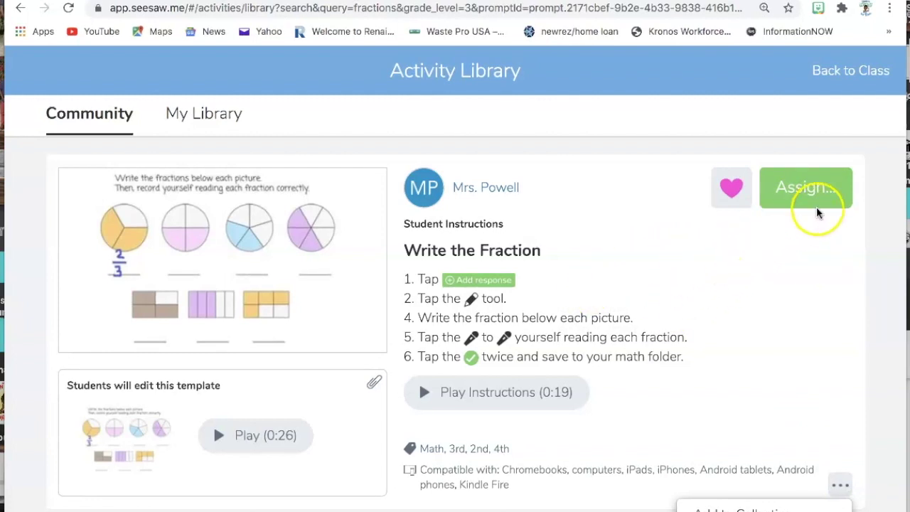
pyautogui.click(808, 187)
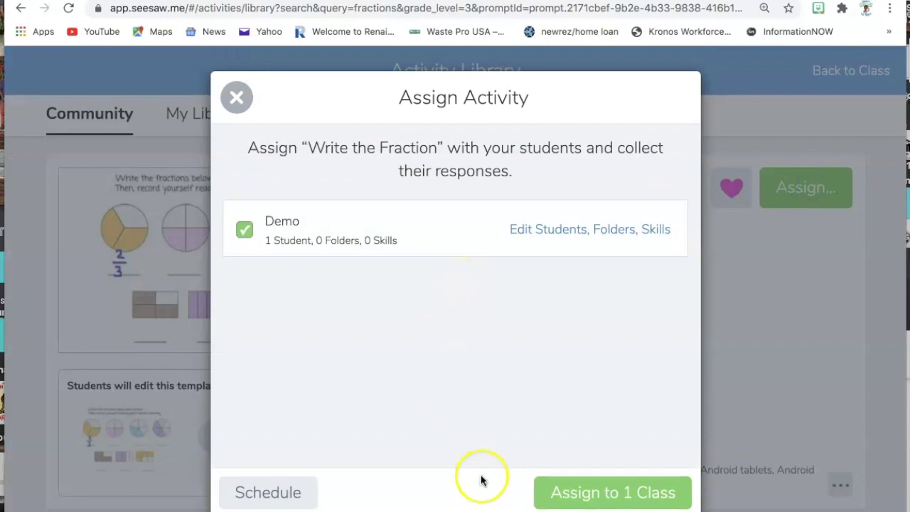
pyautogui.click(593, 493)
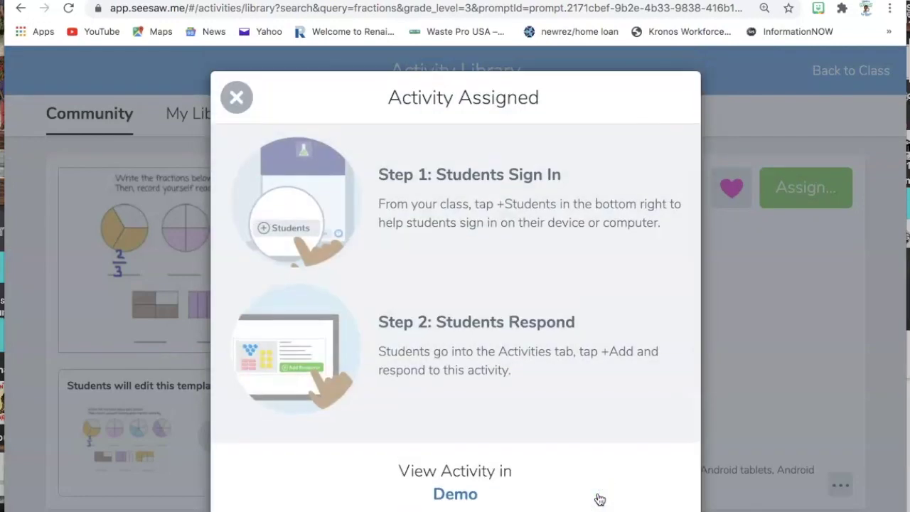
pyautogui.click(239, 98)
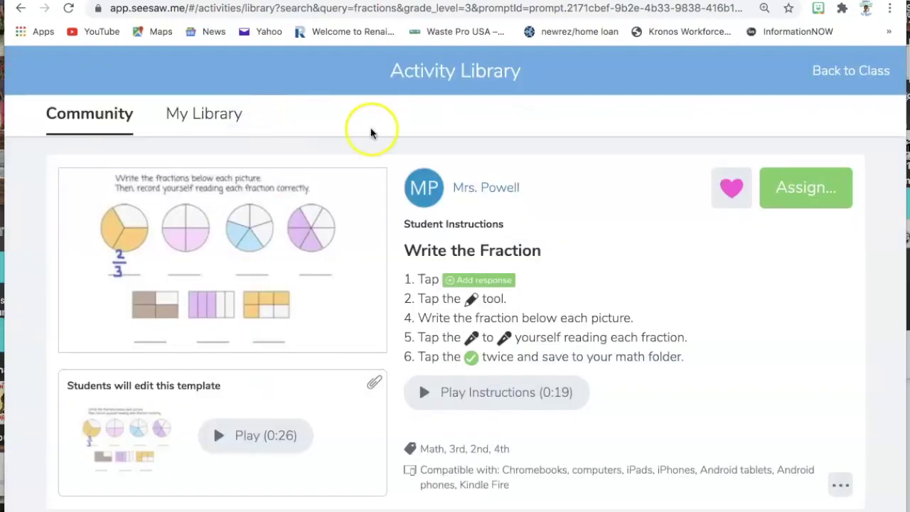
# Return to the class and open the newly assigned "Write the Fraction" activity for editing.
pyautogui.click(855, 66)
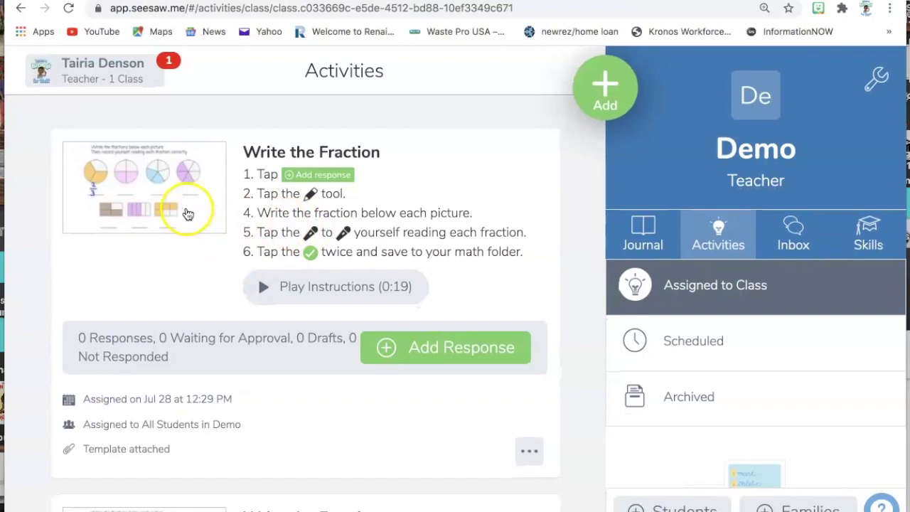
pyautogui.click(532, 454)
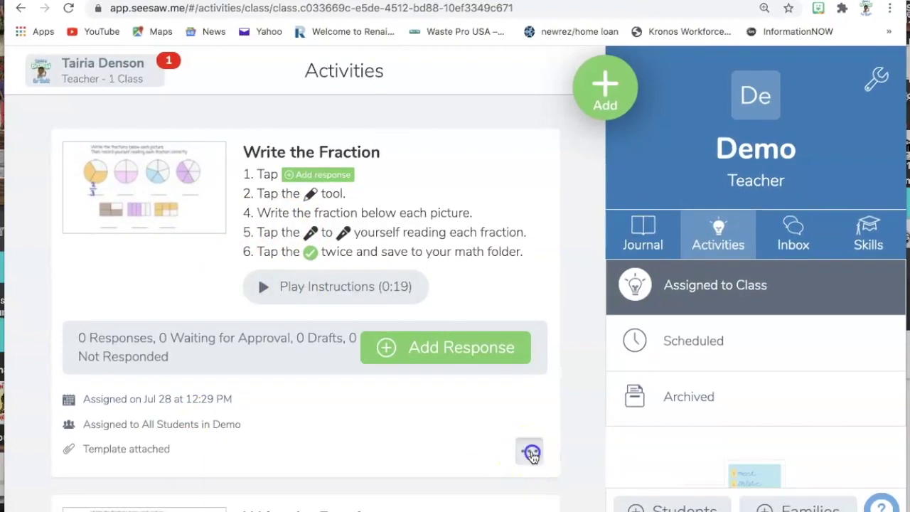
pyautogui.click(468, 358)
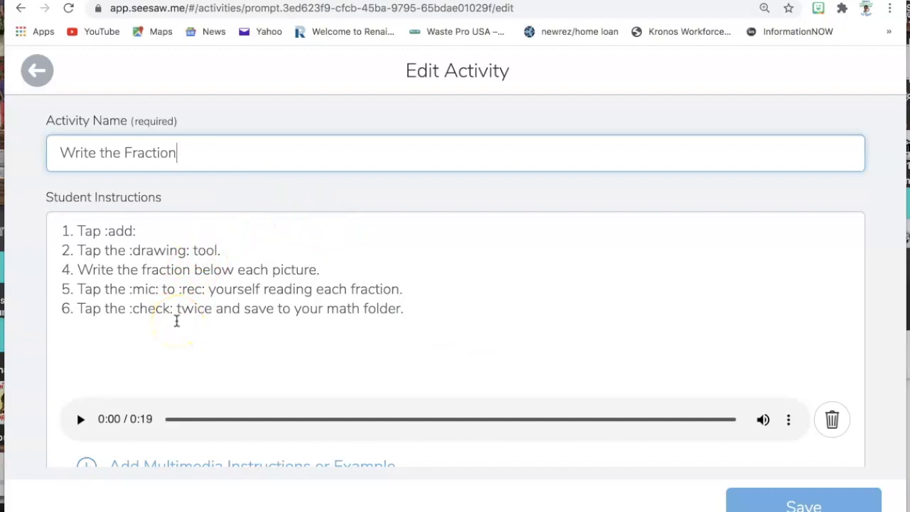
# Review the activity's instructions and student template, and start adding a website link as a multimedia instruction or example.
pyautogui.scroll(-5, 176, 322)
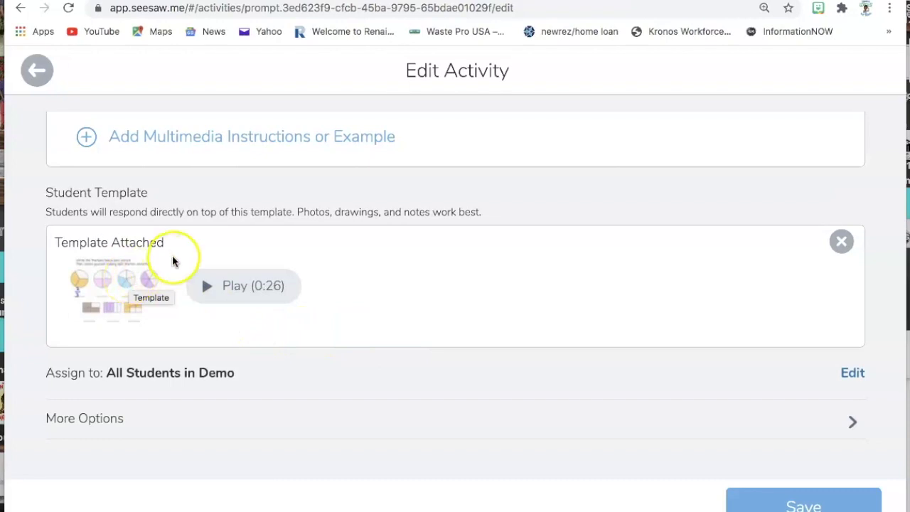
pyautogui.scroll(3, 172, 262)
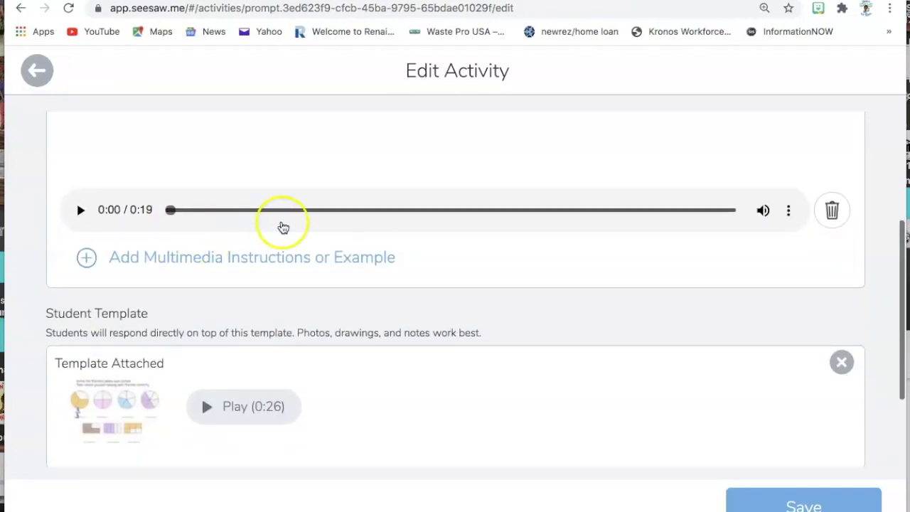
pyautogui.scroll(1, 214, 256)
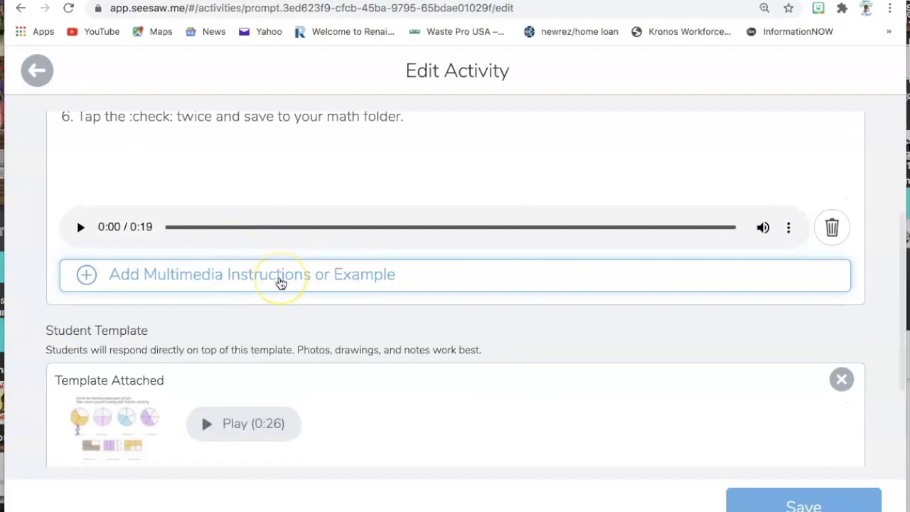
pyautogui.click(281, 282)
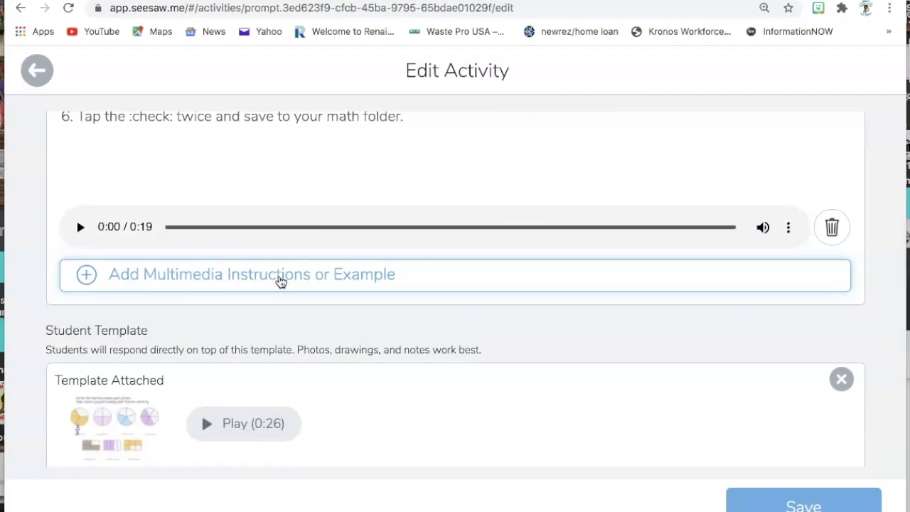
pyautogui.click(281, 283)
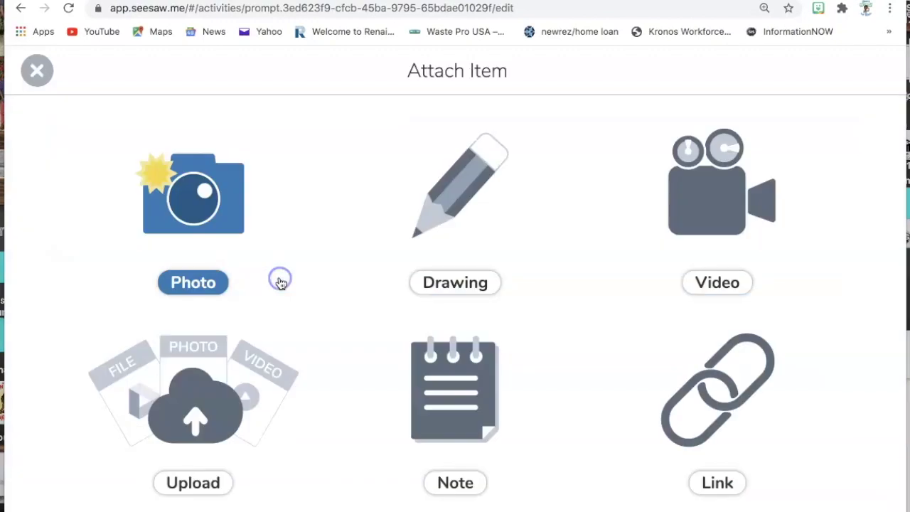
pyautogui.click(707, 389)
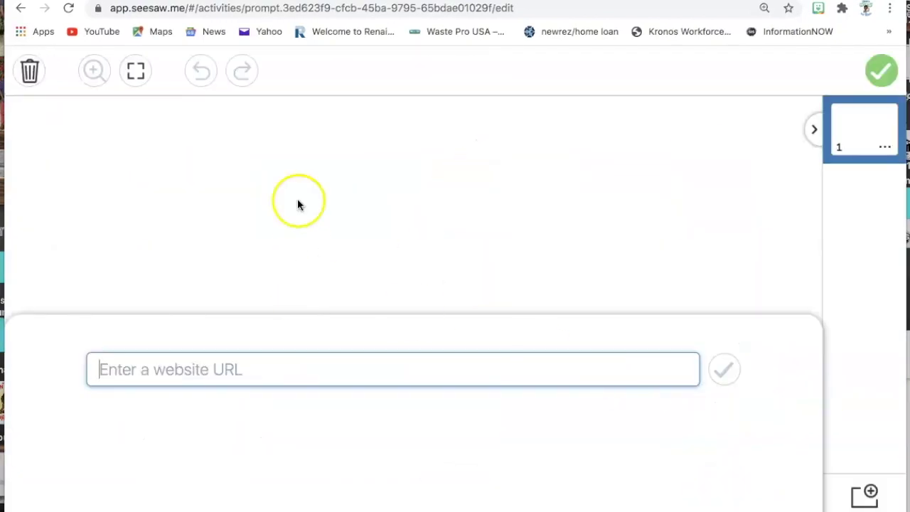
# Switch to the BrainPop Room presentation in Google Slides and copy its publish-to-the-web link.
pyautogui.click(349, 2)
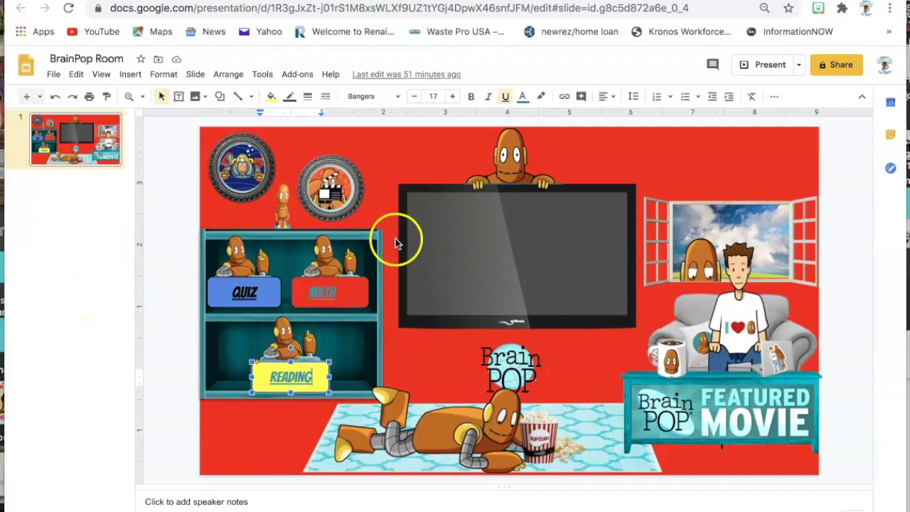
pyautogui.click(53, 74)
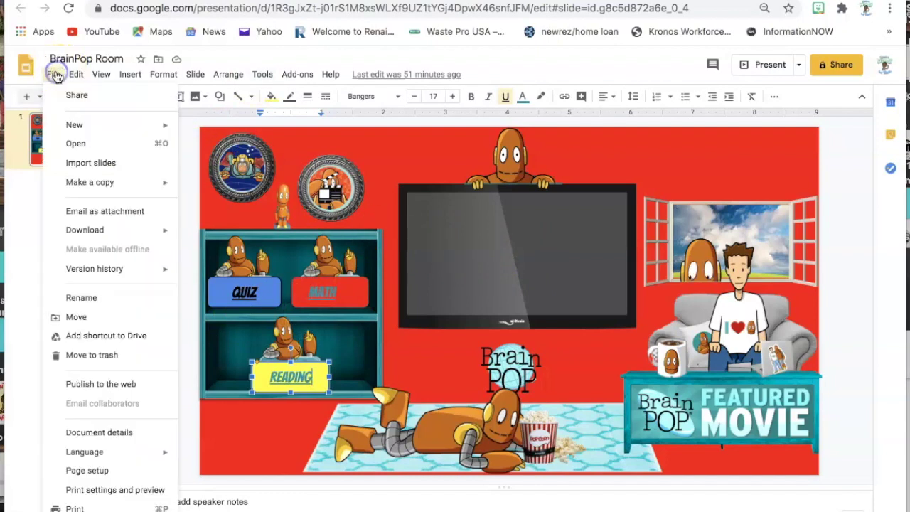
pyautogui.click(112, 385)
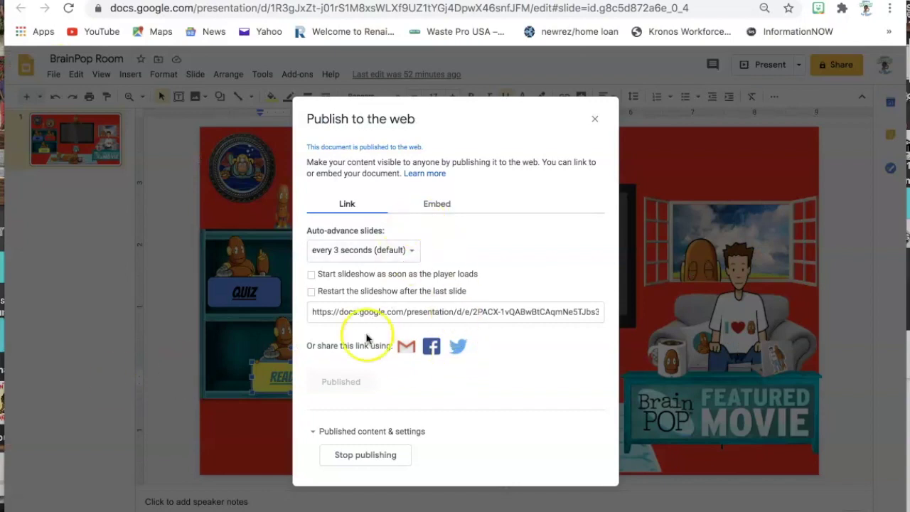
pyautogui.click(599, 311)
pyautogui.press('super+c')
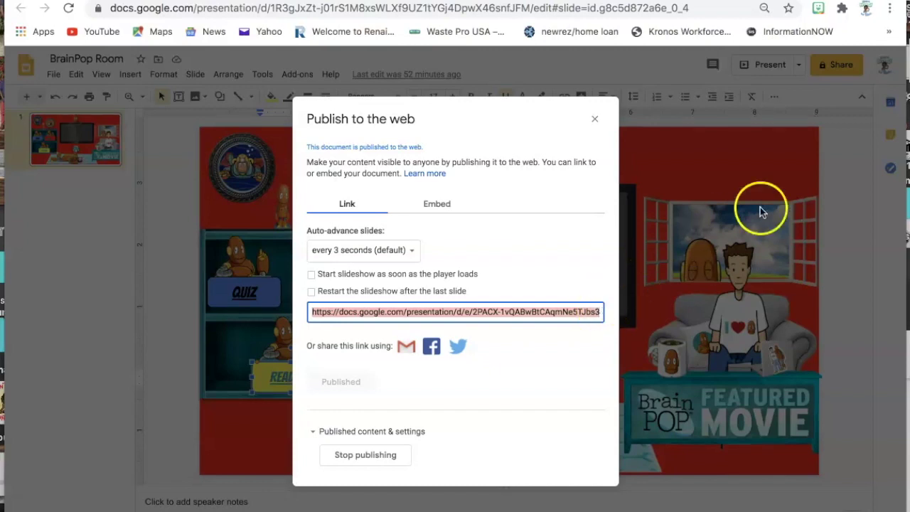
pyautogui.click(593, 119)
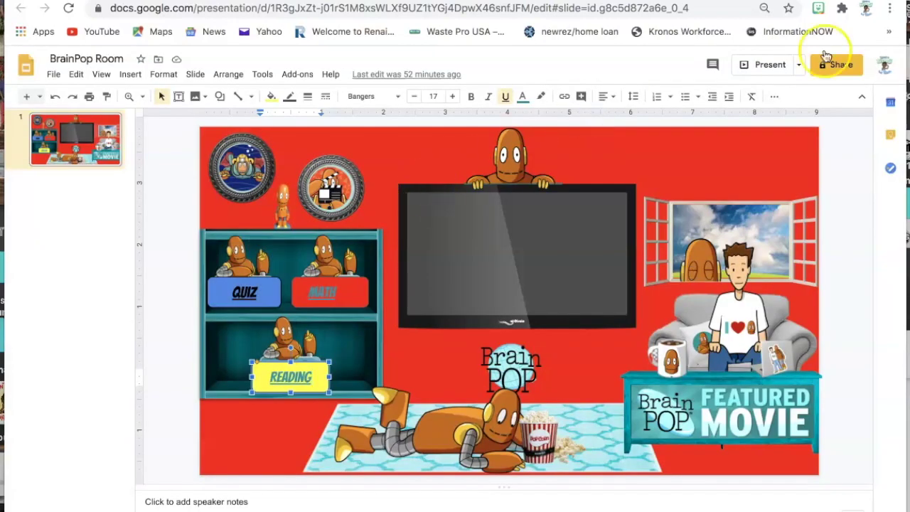
pyautogui.click(841, 65)
# Switch back to Seesaw and add the copied BrainPop Room link to the blank example page.
pyautogui.click(226, 3)
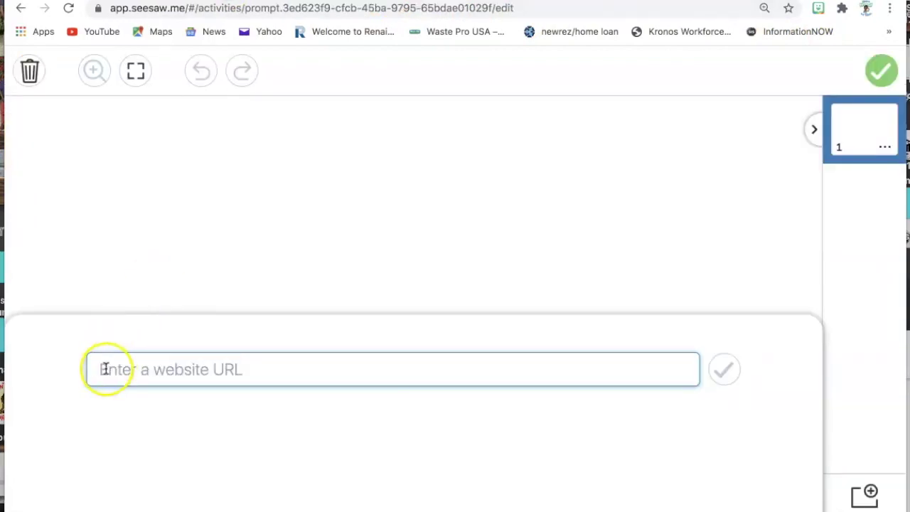
pyautogui.hotkey('ctrl', 'v')
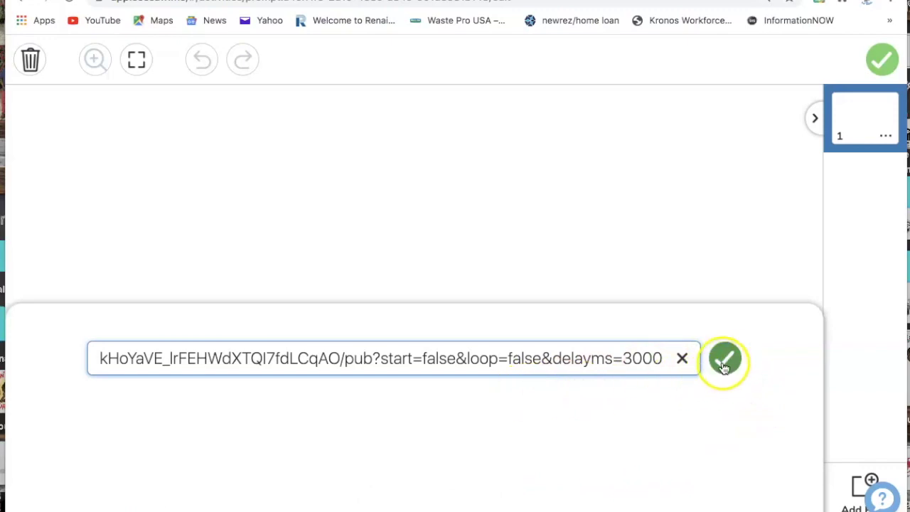
pyautogui.click(723, 363)
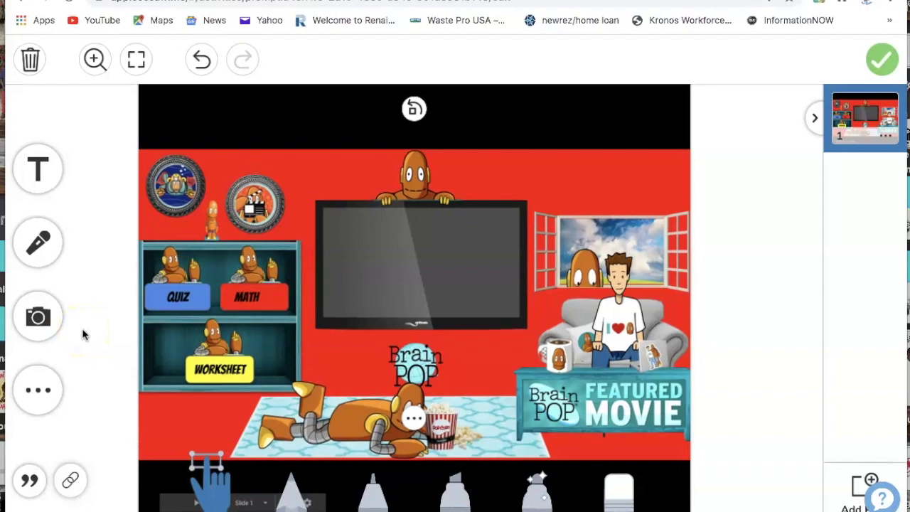
# Test the page's link to the published BrainPop Room slide and attach the page as the activity's example.
pyautogui.click(72, 481)
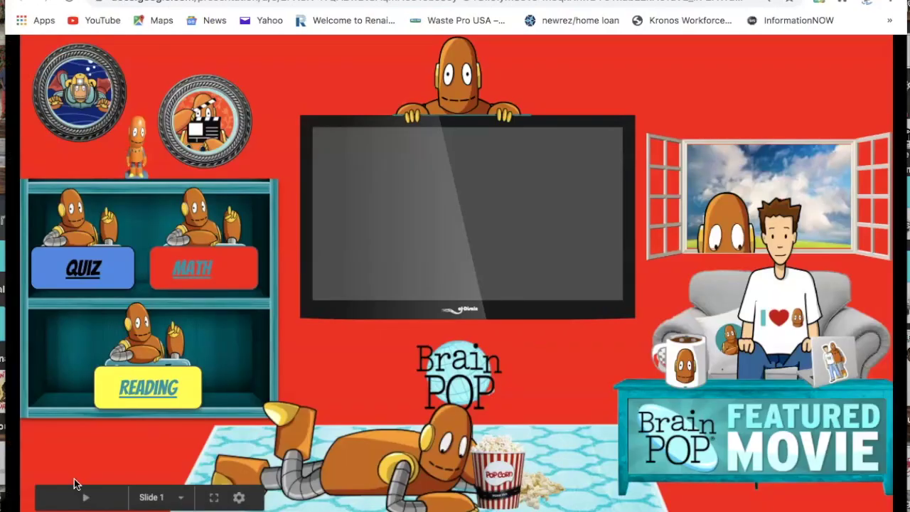
pyautogui.click(492, 292)
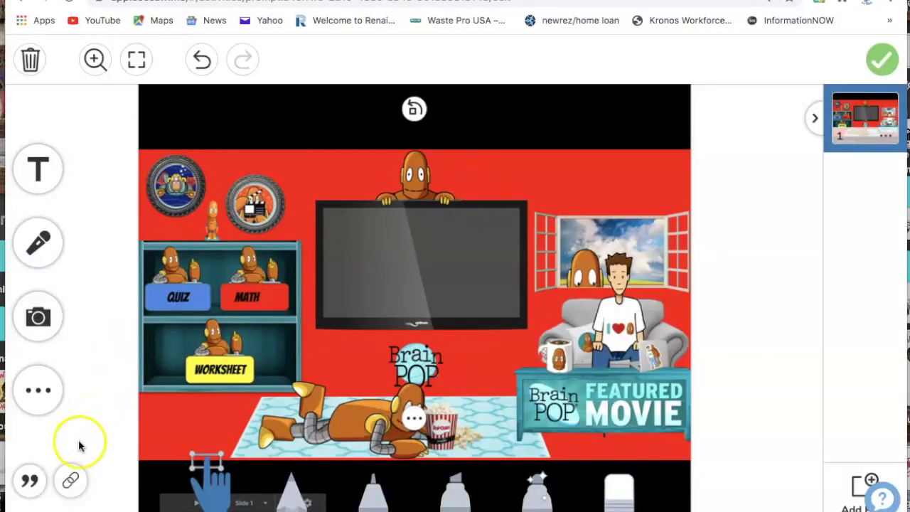
pyautogui.click(70, 481)
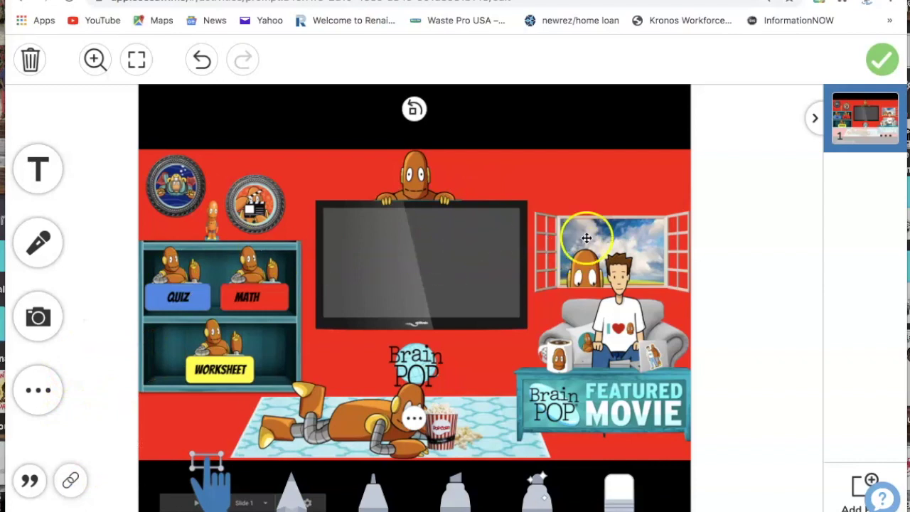
pyautogui.click(882, 64)
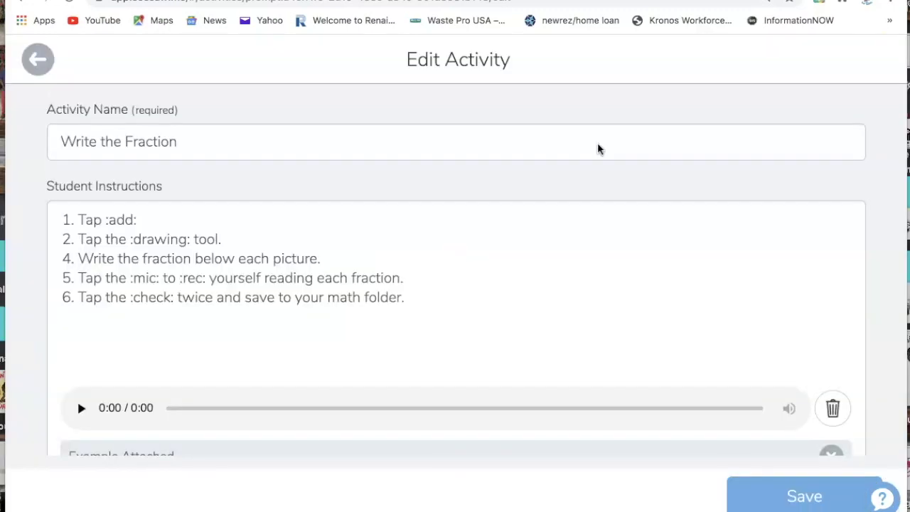
# Review the "Write the Fraction" student instructions, attached example and student template, and save the edited activity.
pyautogui.click(528, 227)
pyautogui.scroll(-3, 453, 264)
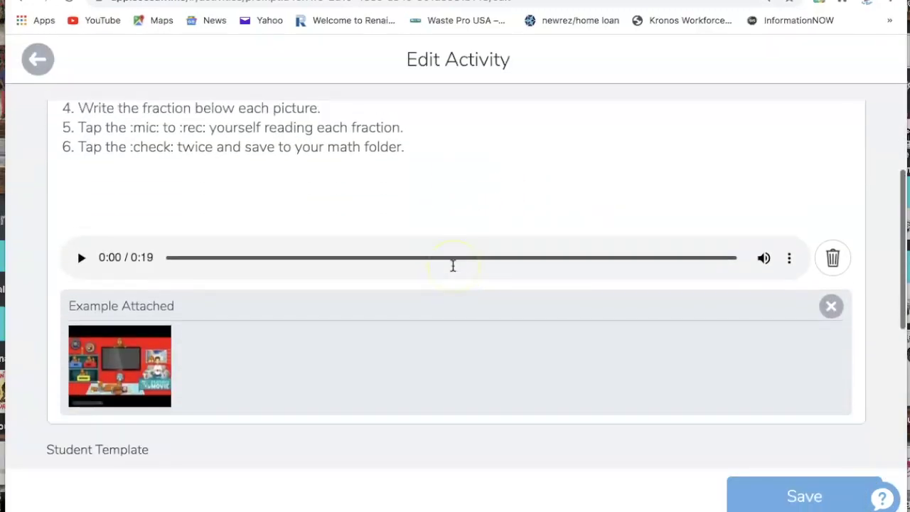
pyautogui.scroll(3, 453, 264)
pyautogui.click(113, 115)
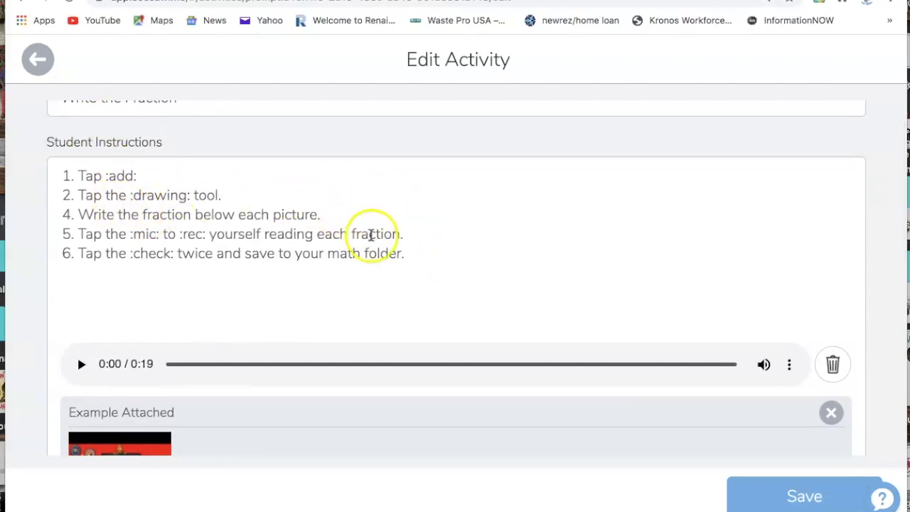
pyautogui.scroll(1, 437, 230)
pyautogui.scroll(-2, 437, 231)
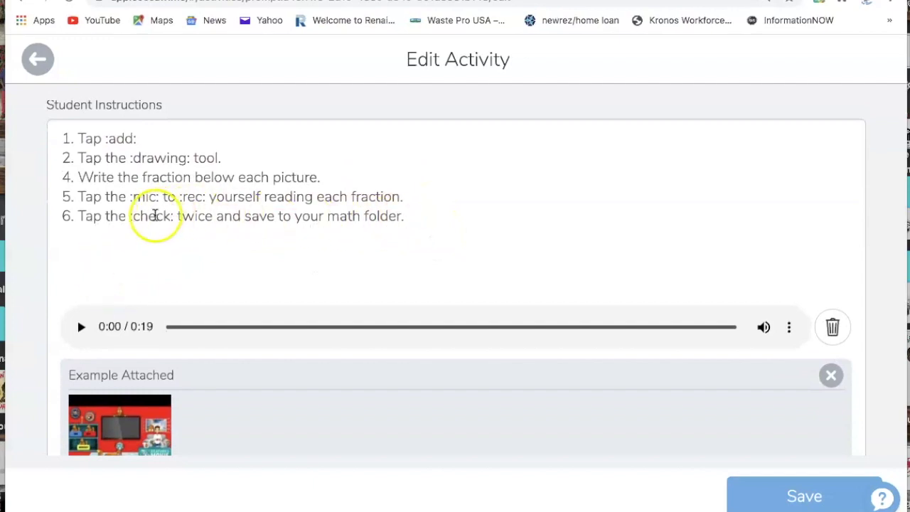
pyautogui.scroll(-1, 244, 244)
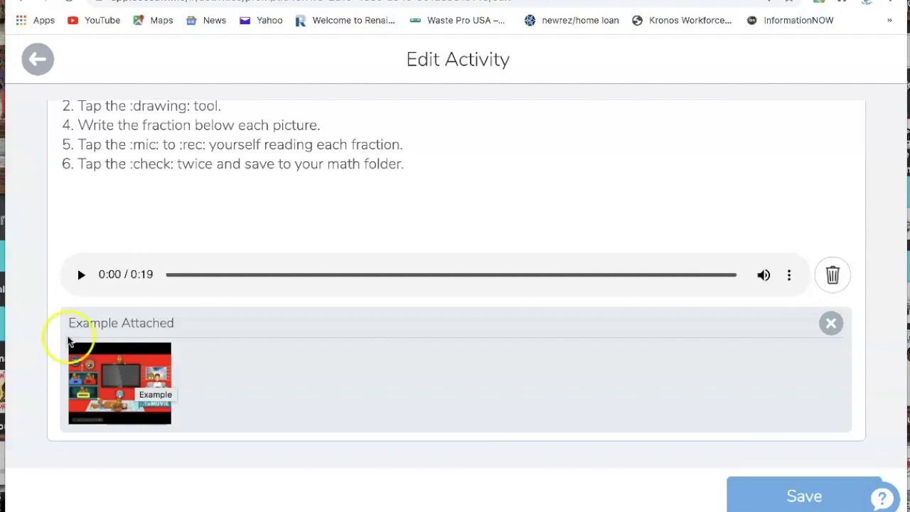
pyautogui.scroll(1, 294, 195)
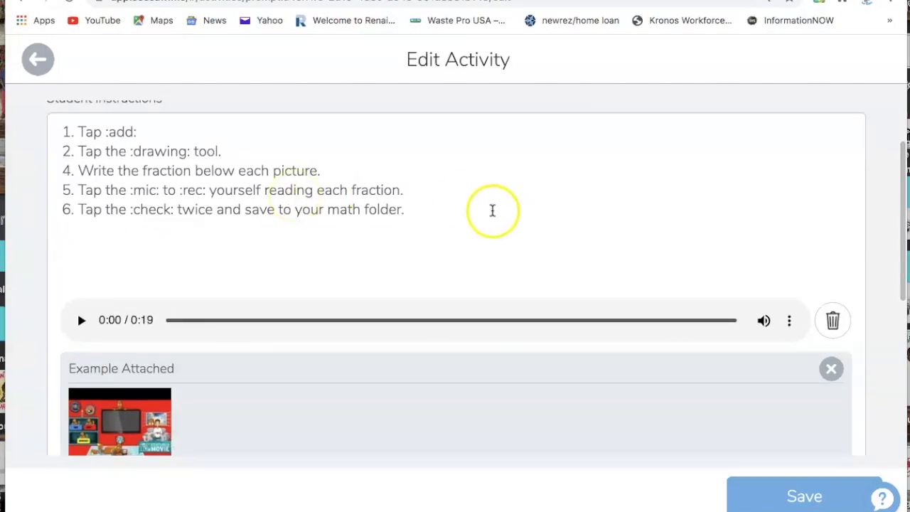
pyautogui.scroll(-2, 376, 234)
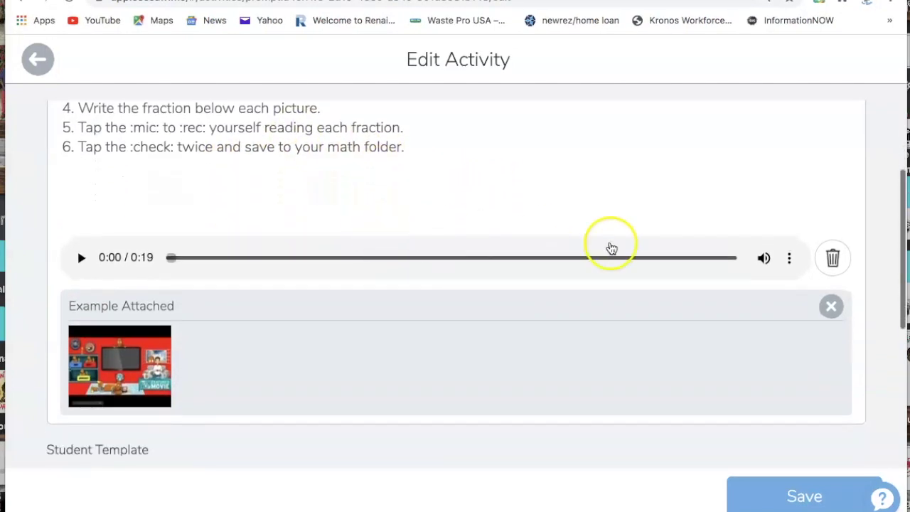
pyautogui.scroll(-3, 532, 221)
pyautogui.scroll(-2, 433, 327)
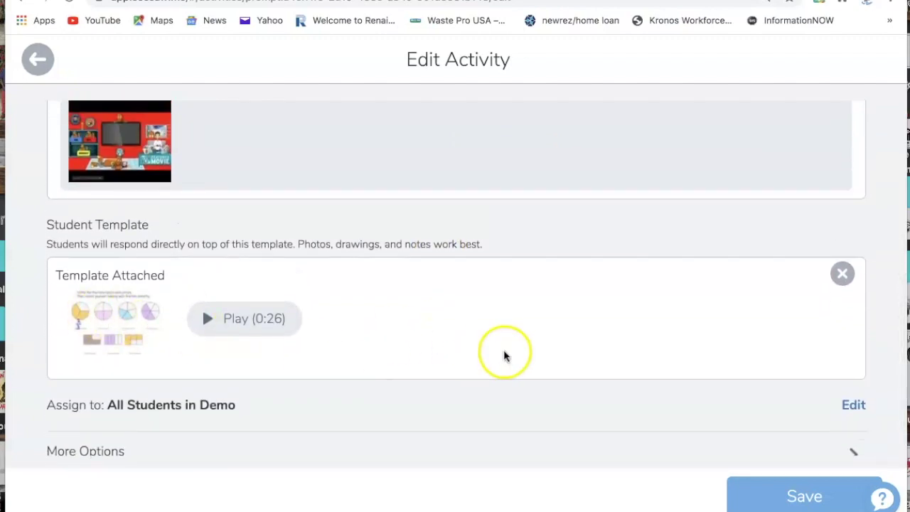
pyautogui.scroll(-1, 569, 388)
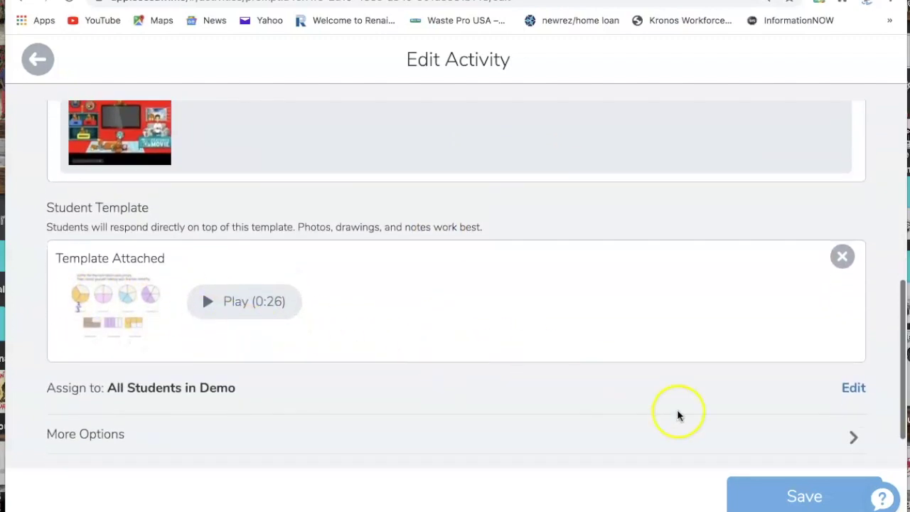
pyautogui.click(775, 491)
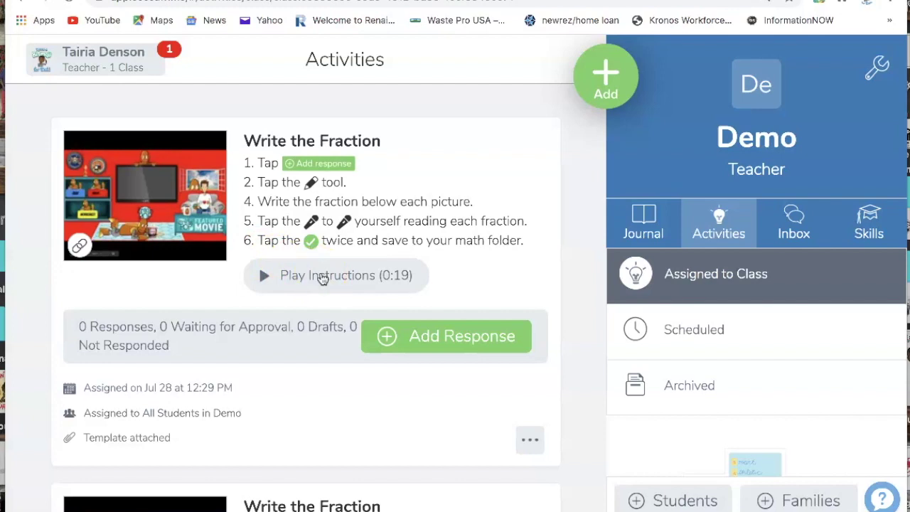
# Preview the assigned activity's attached example, test its BrainPop Room link, and return to the class activities.
pyautogui.click(131, 208)
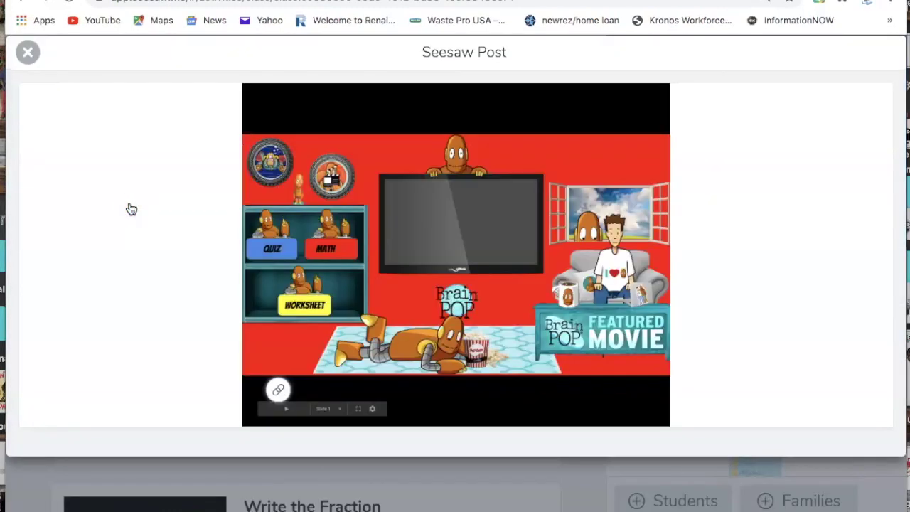
pyautogui.moveTo(473, 197)
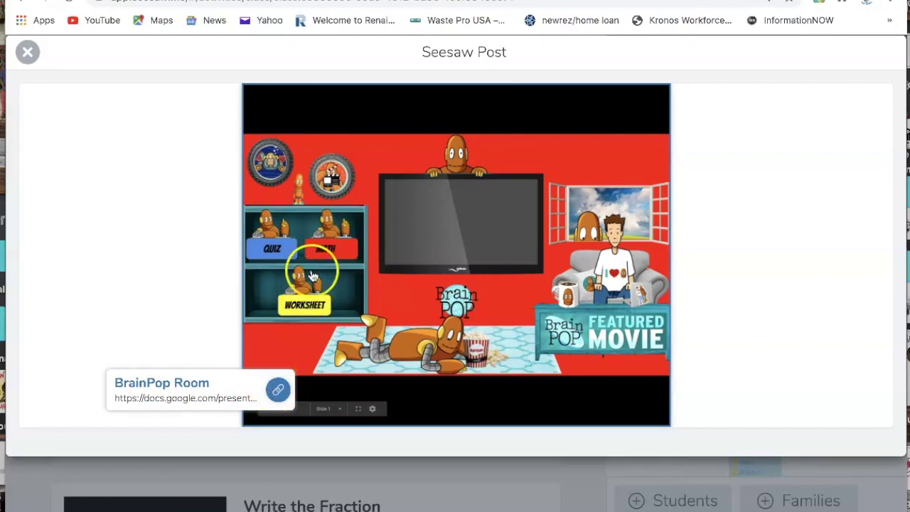
pyautogui.click(277, 392)
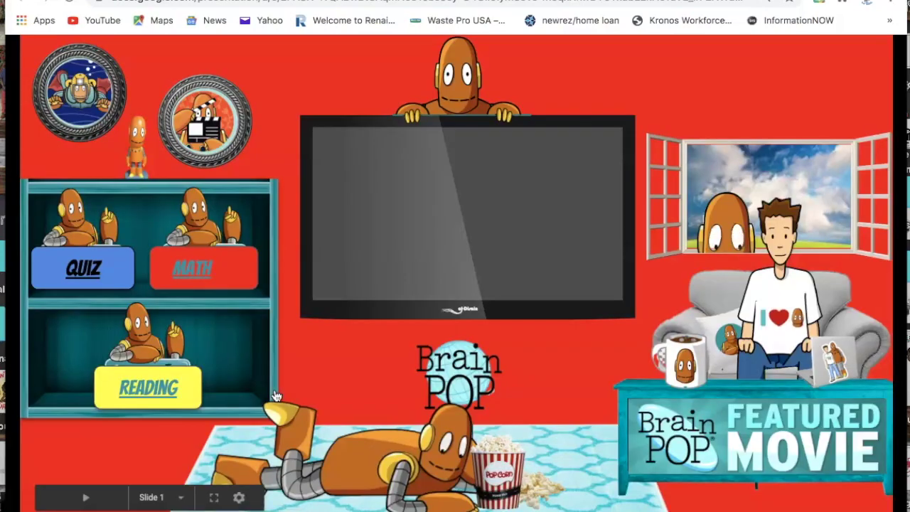
pyautogui.hotkey('ctrl', 'w')
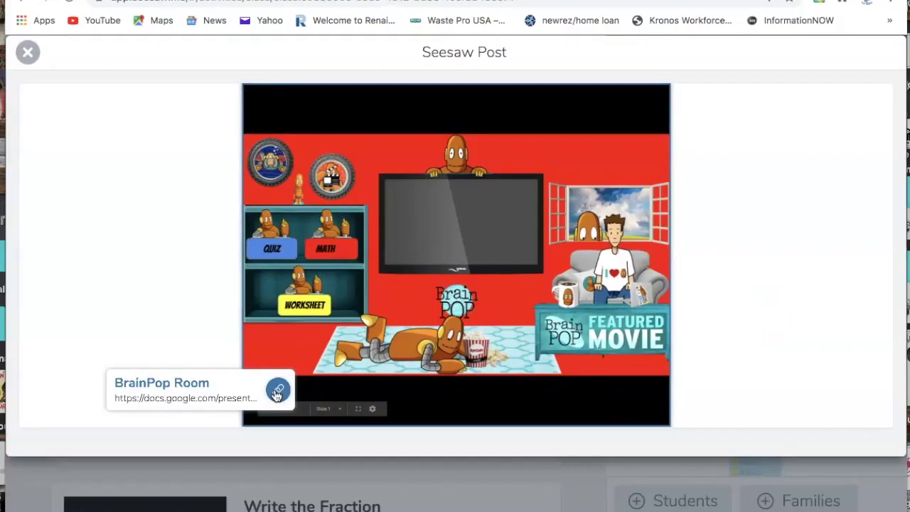
pyautogui.click(188, 356)
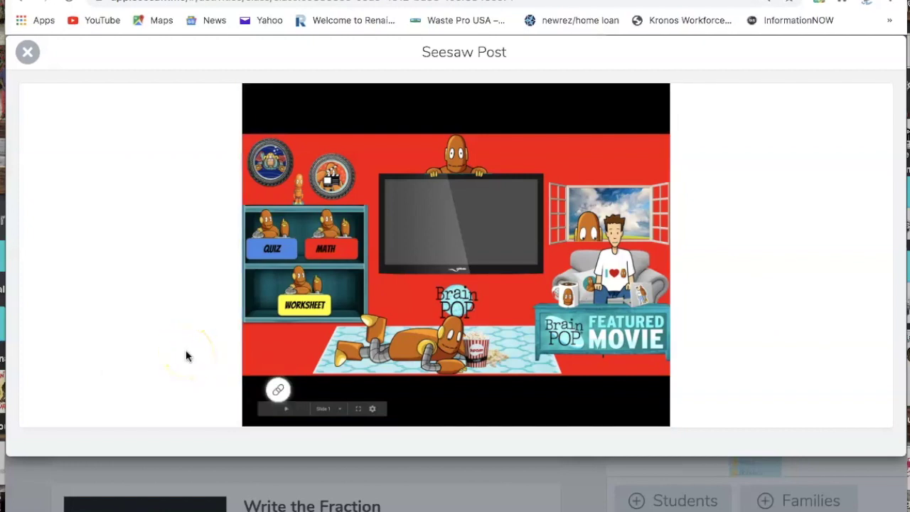
pyautogui.click(30, 54)
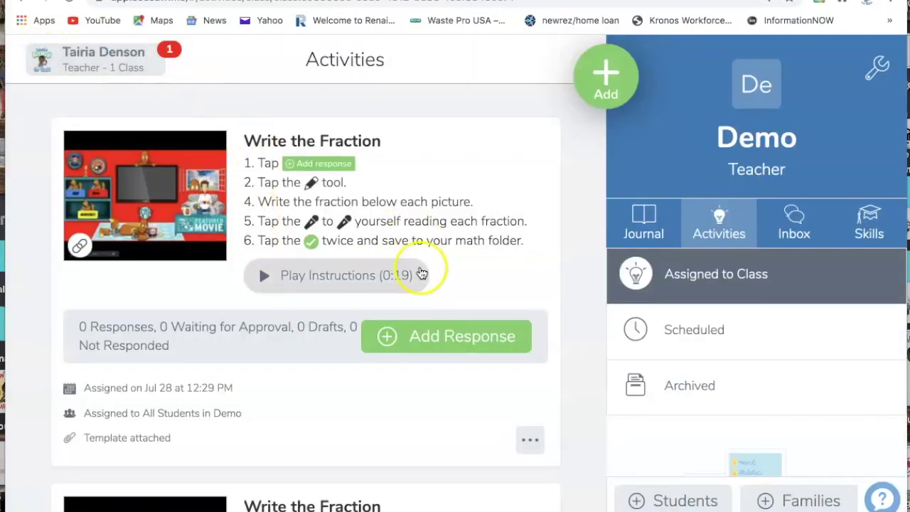
# Get the activity link for the first "Write the Fraction" activity, copy its share link, and close the dialog.
pyautogui.scroll(-1, 421, 274)
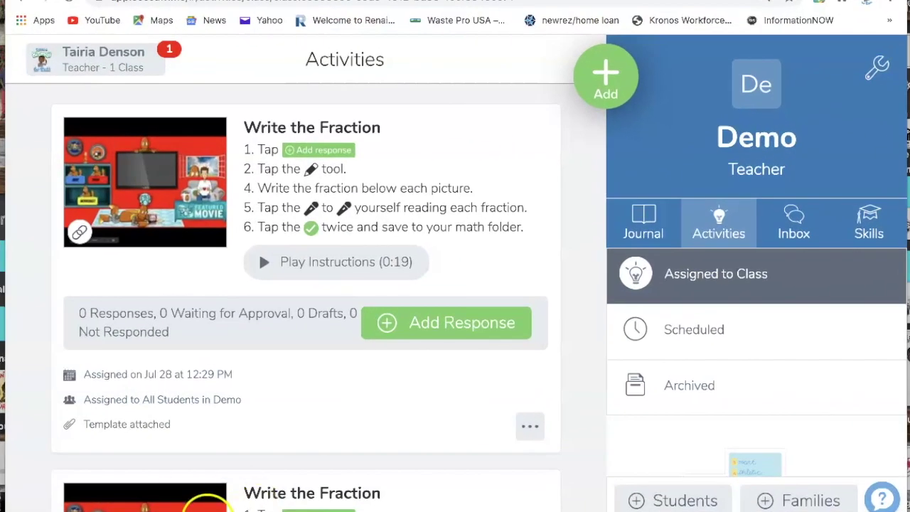
pyautogui.click(533, 429)
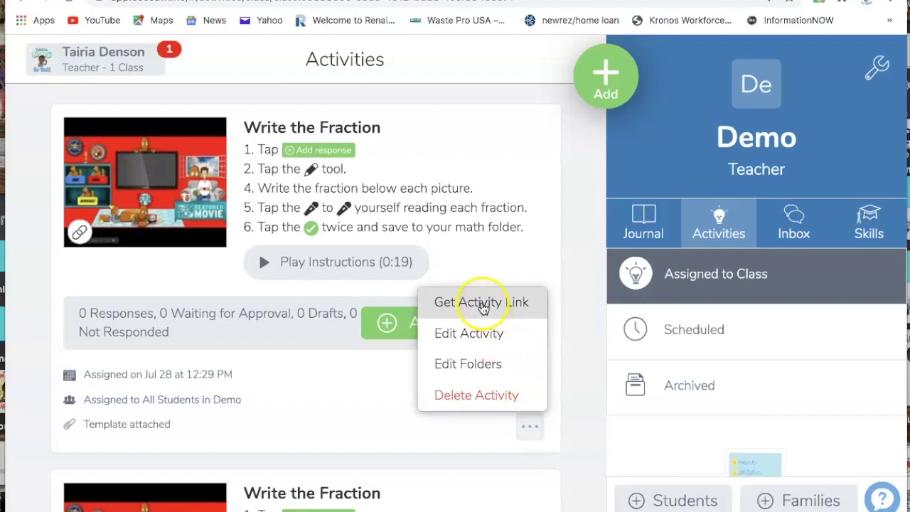
pyautogui.click(483, 307)
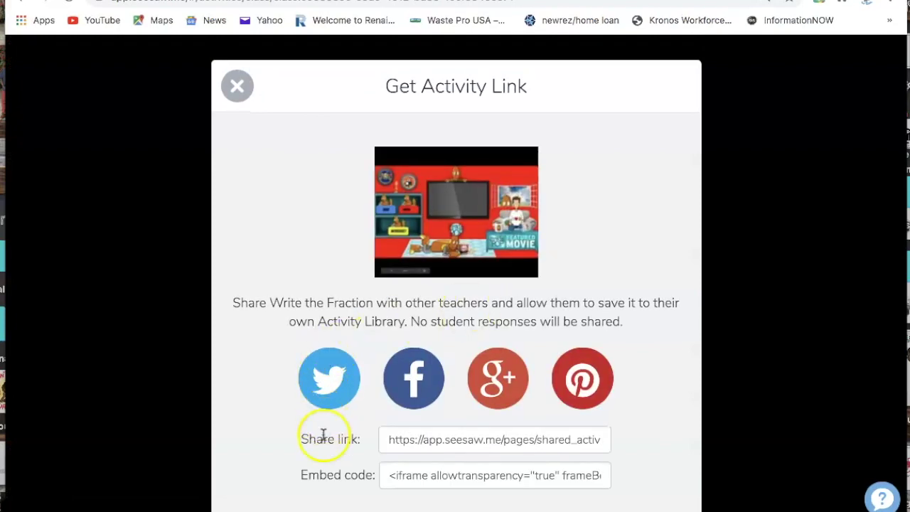
pyautogui.click(601, 440)
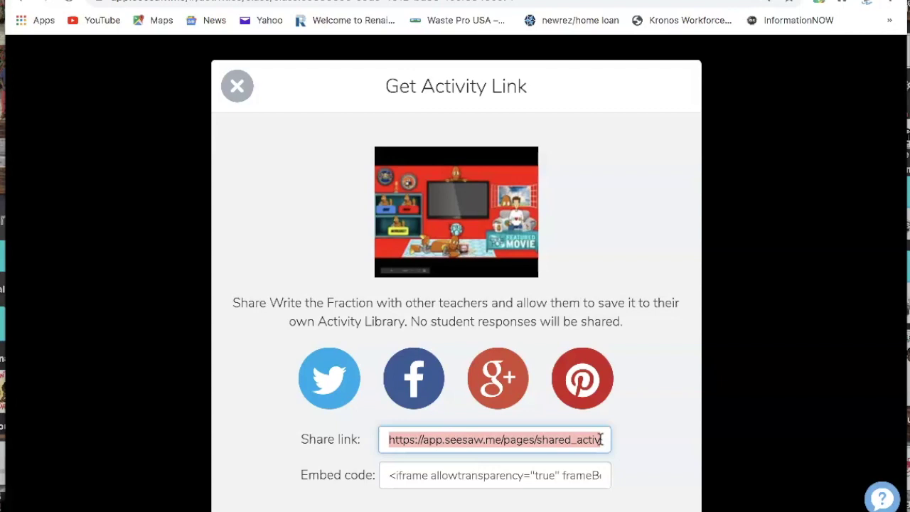
pyautogui.click(238, 85)
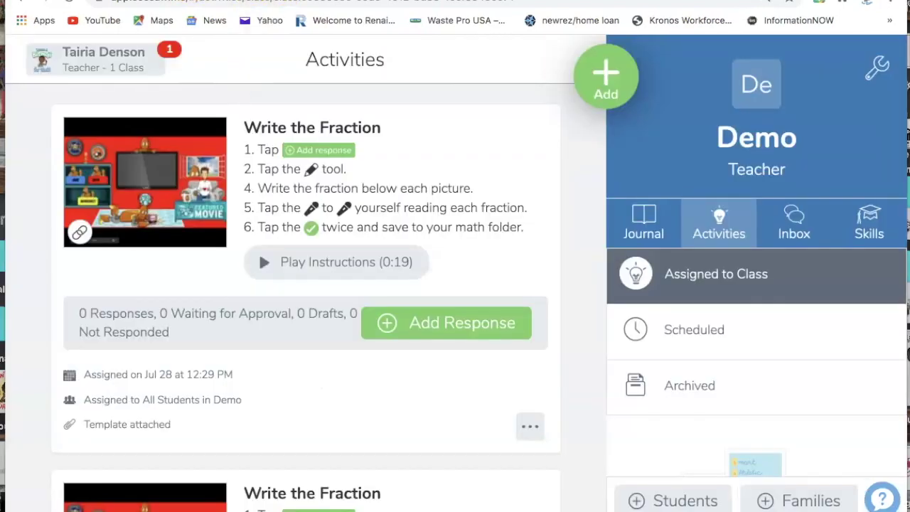
# Switch to the Demo class in Google Classroom, create a new assignment, and dismiss the materials tip.
pyautogui.hotkey('ctrl', 'Tab')
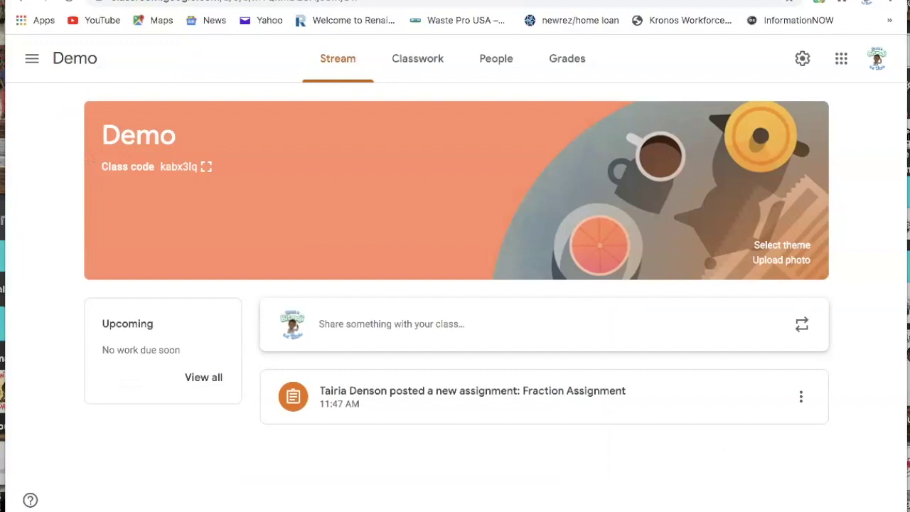
pyautogui.click(423, 66)
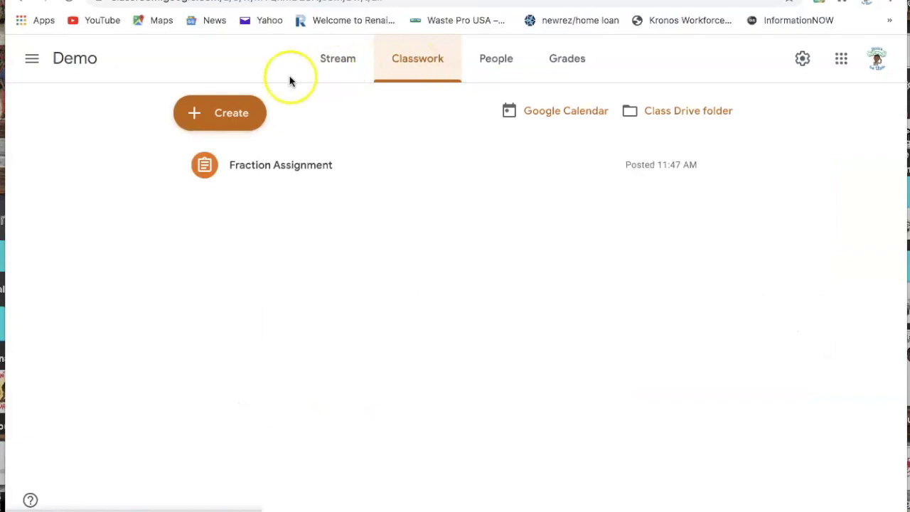
pyautogui.click(219, 115)
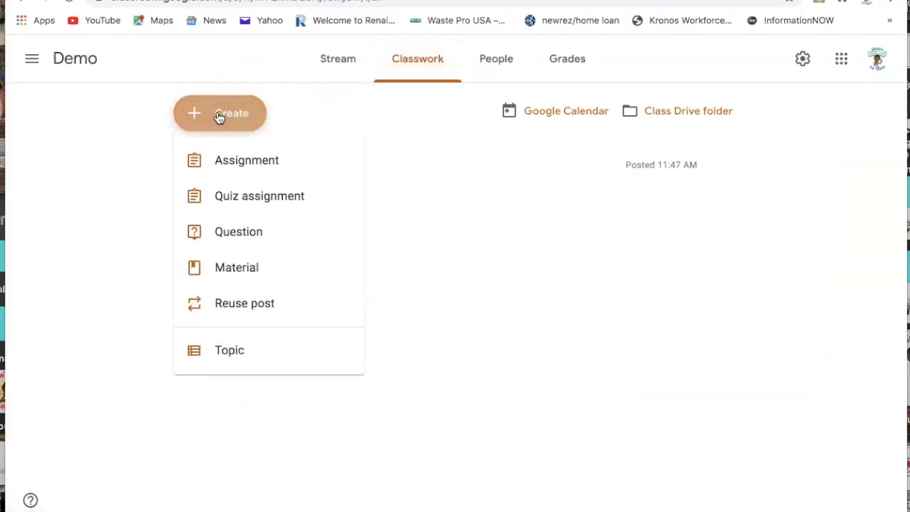
pyautogui.click(246, 163)
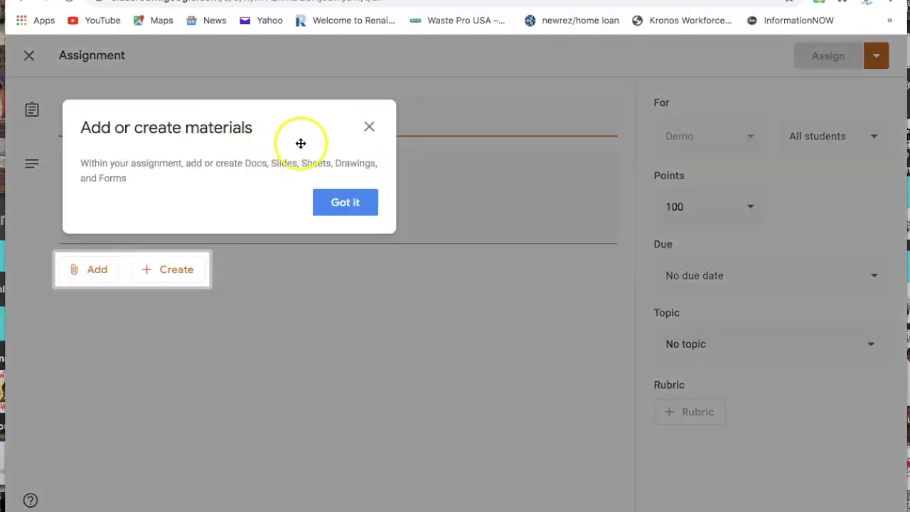
pyautogui.click(347, 206)
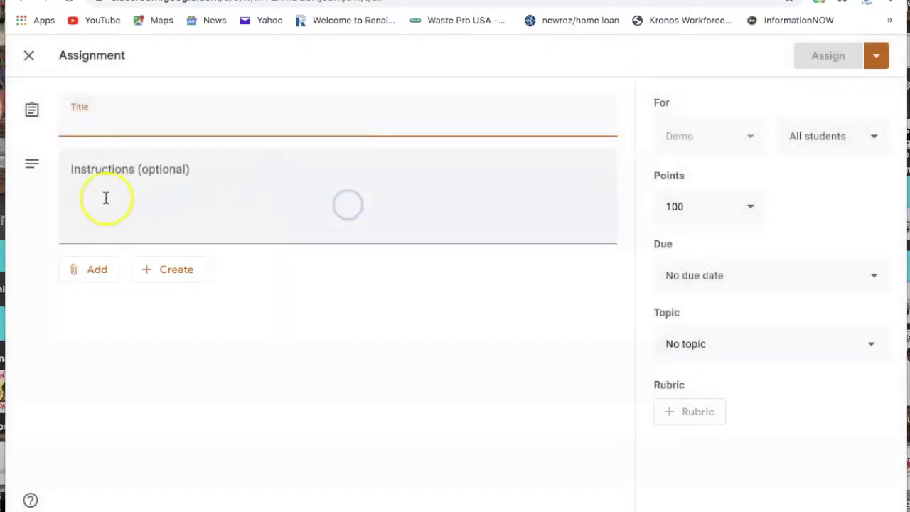
# Title the new assignment "Fractions" and open its instructions for editing.
pyautogui.write('Fa')
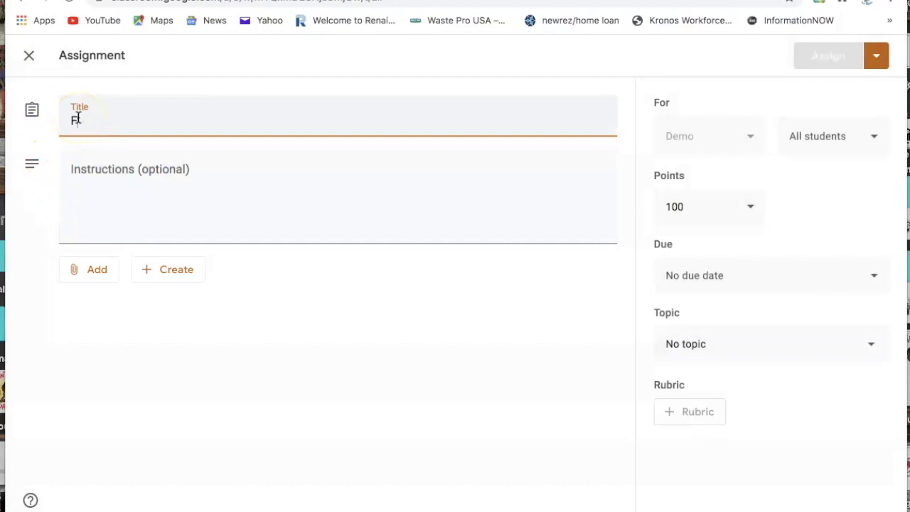
pyautogui.write('actions')
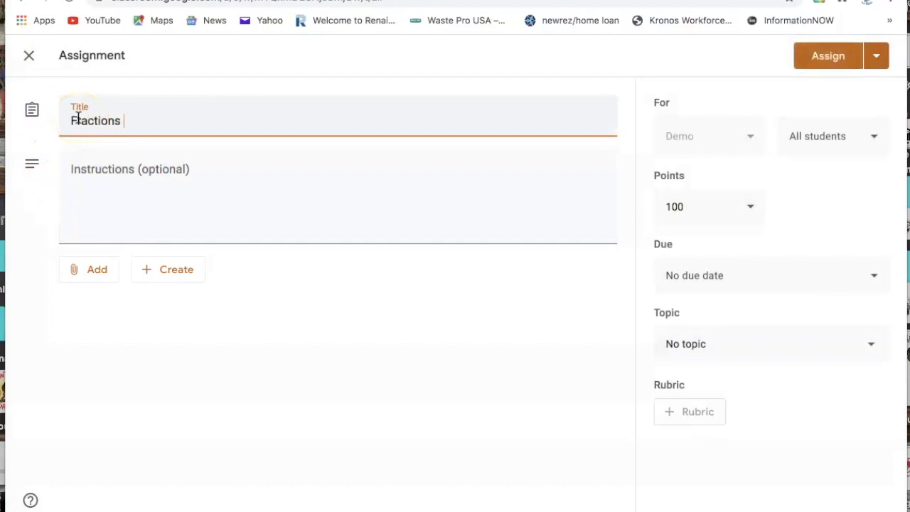
pyautogui.click(80, 174)
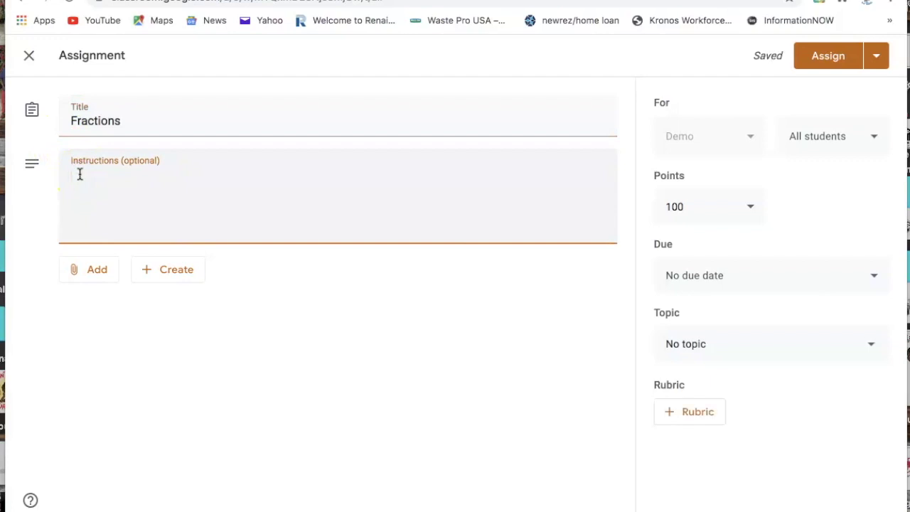
# Attach the copied Seesaw "Write the Fraction" activity link to the Fractions assignment.
pyautogui.click(97, 275)
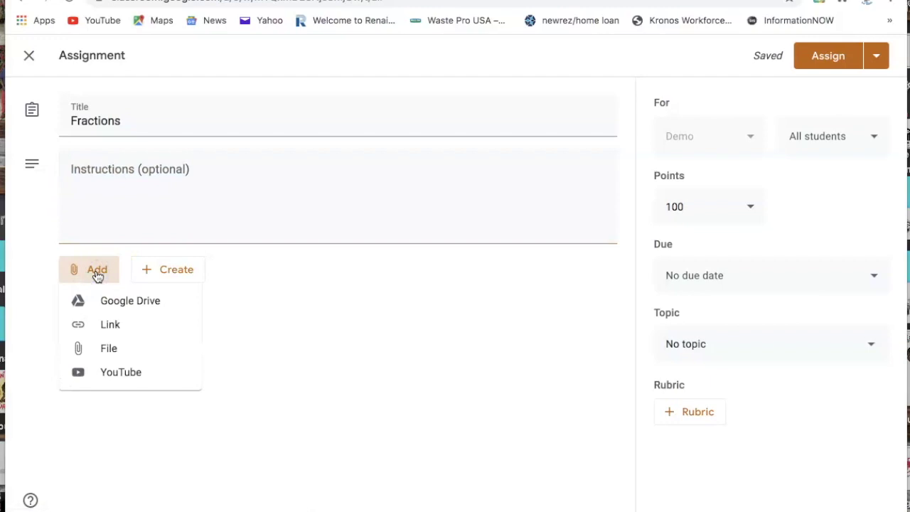
pyautogui.click(110, 328)
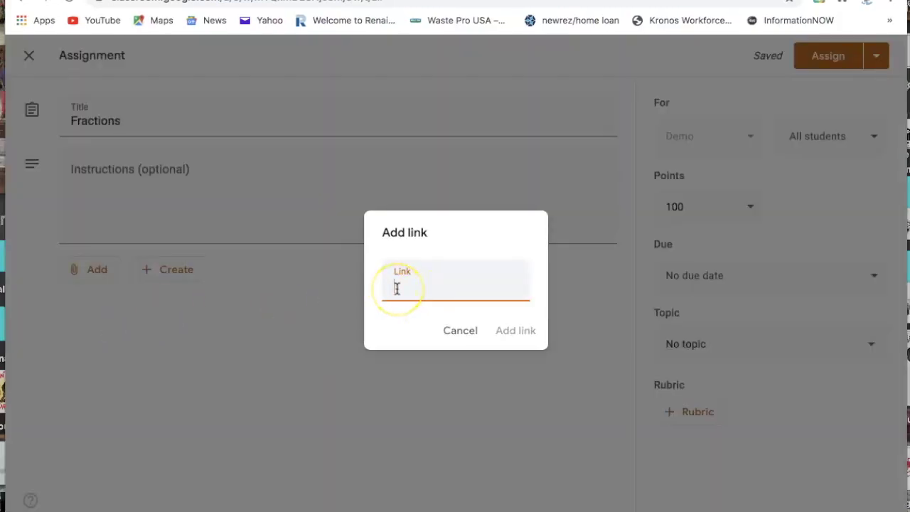
pyautogui.hotkey('ctrl', 'v')
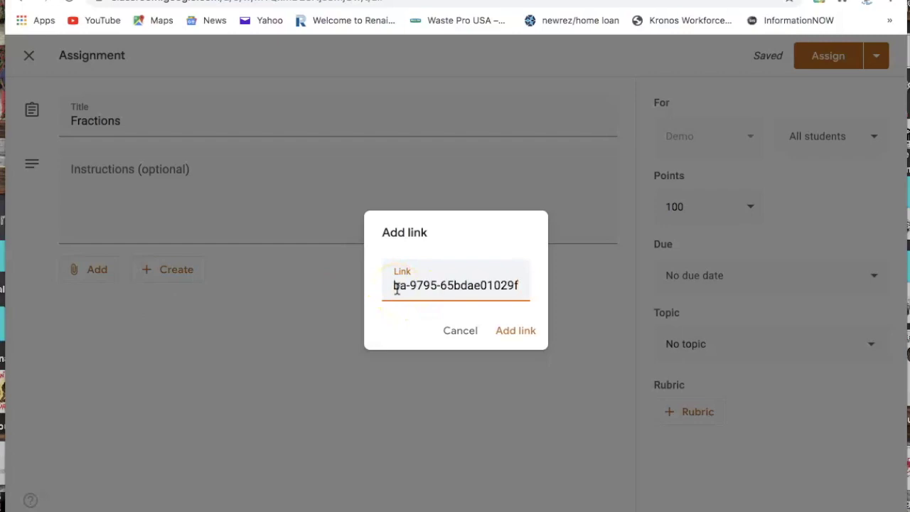
pyautogui.click(524, 331)
pyautogui.click(520, 332)
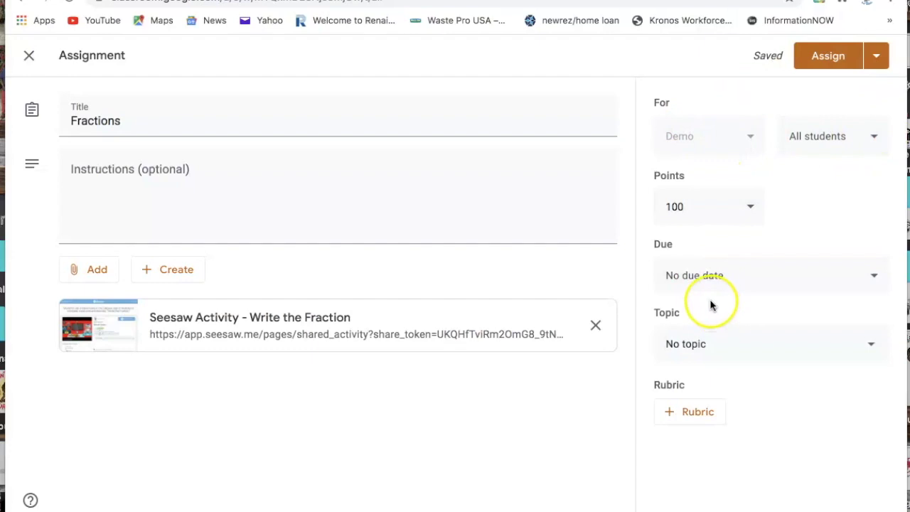
# Check the assignment's student, topic and scheduling options, and assign "Fractions" to all students in the Demo class.
pyautogui.click(871, 138)
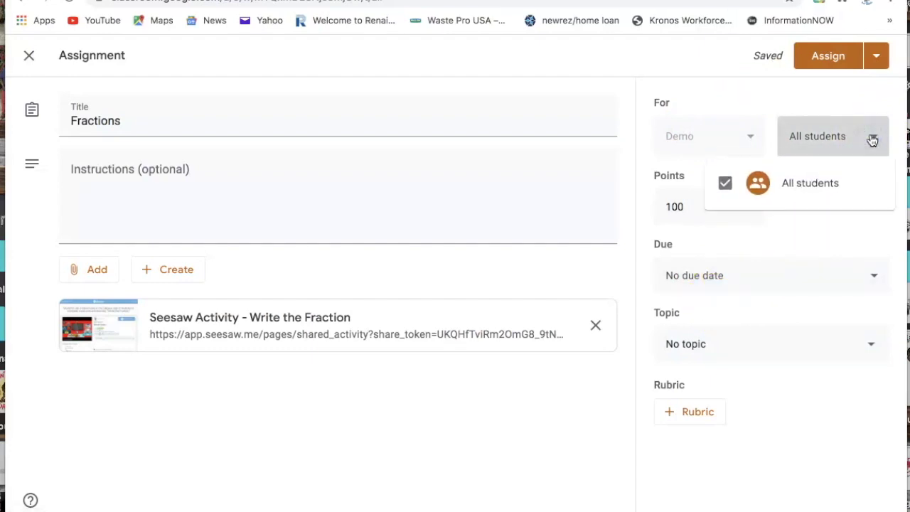
pyautogui.click(844, 91)
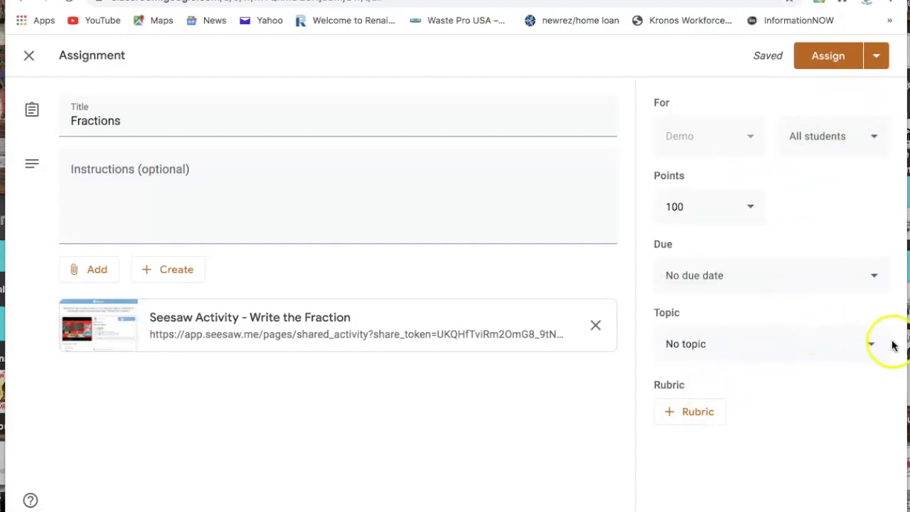
pyautogui.click(870, 343)
pyautogui.click(870, 343)
pyautogui.click(861, 283)
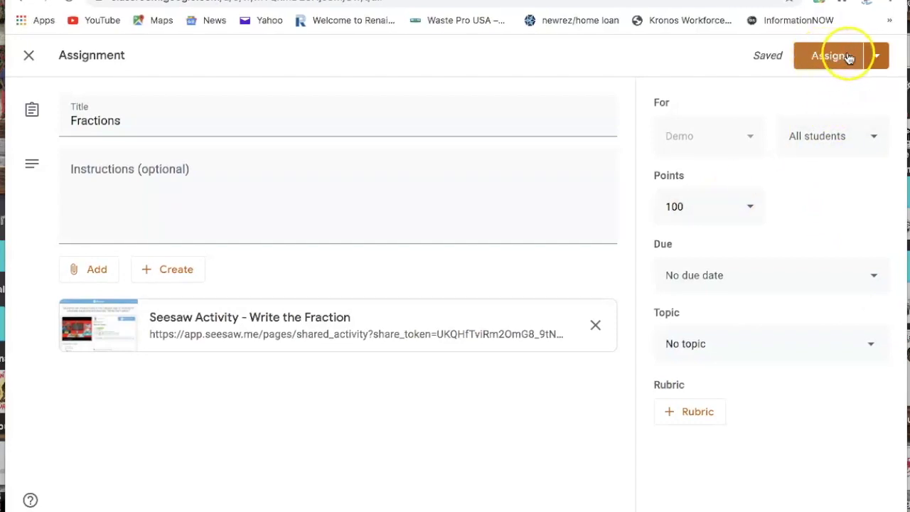
pyautogui.click(877, 57)
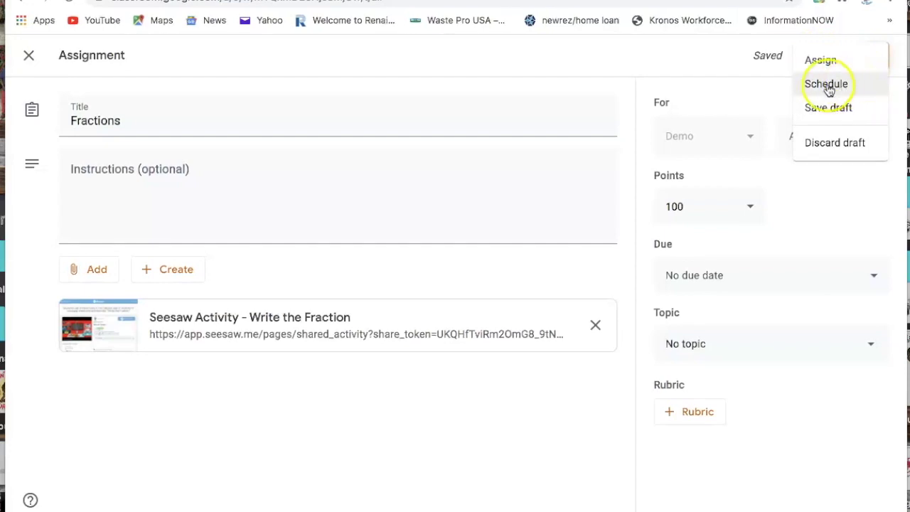
pyautogui.click(739, 64)
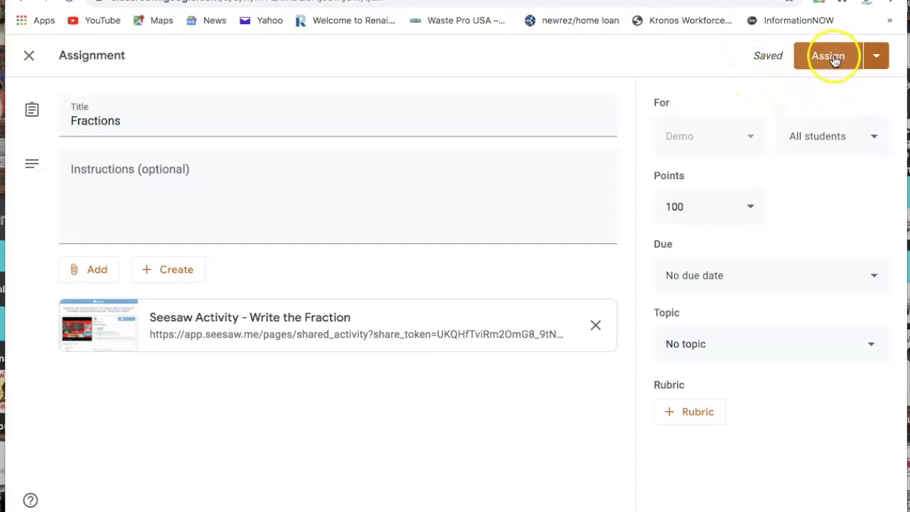
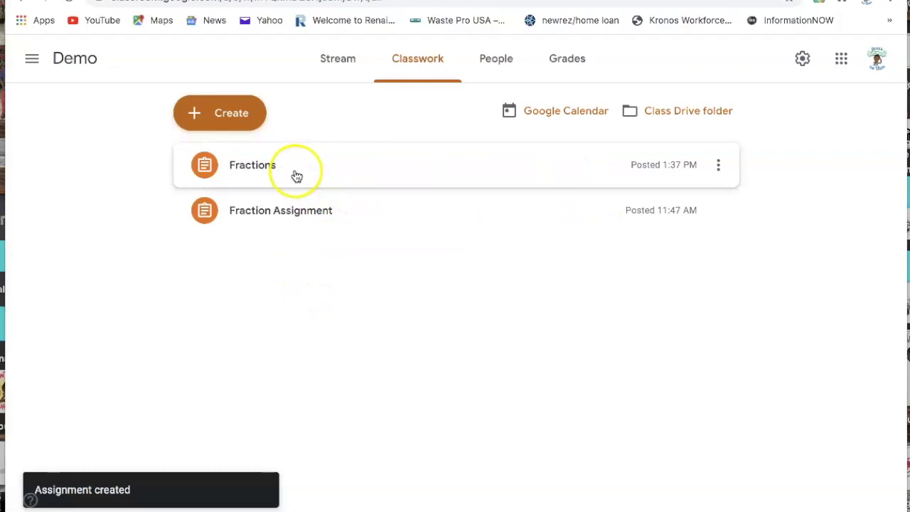
# Open the posted "Fractions" assignment from the class stream, show its instructions, and follow the attached Seesaw activity link.
pyautogui.click(718, 166)
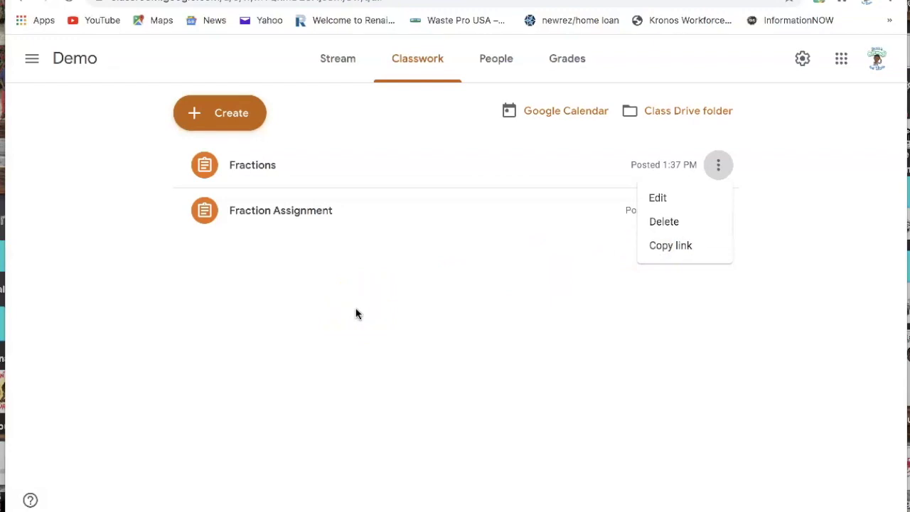
pyautogui.click(457, 315)
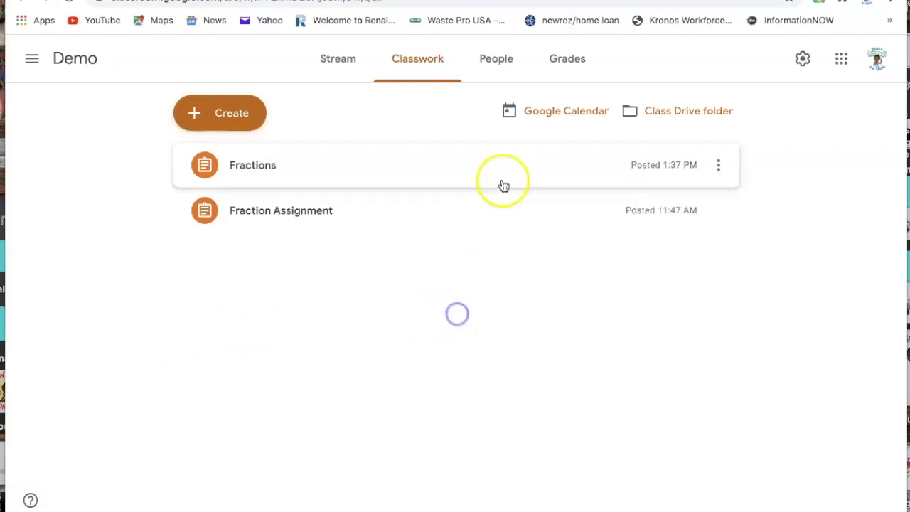
pyautogui.click(362, 63)
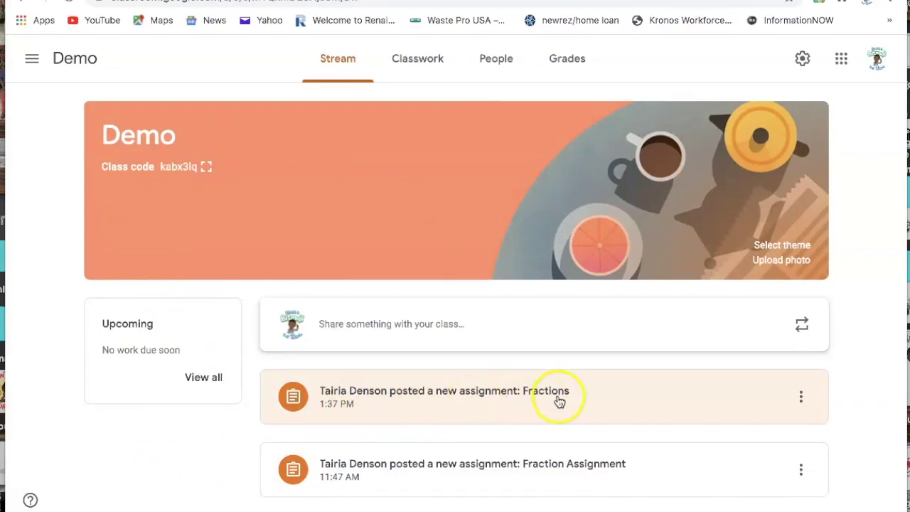
pyautogui.click(515, 397)
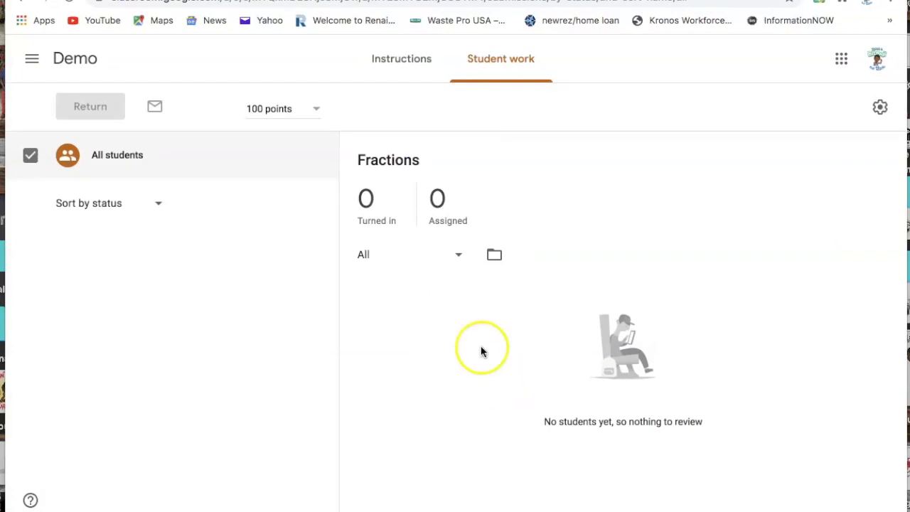
pyautogui.click(407, 61)
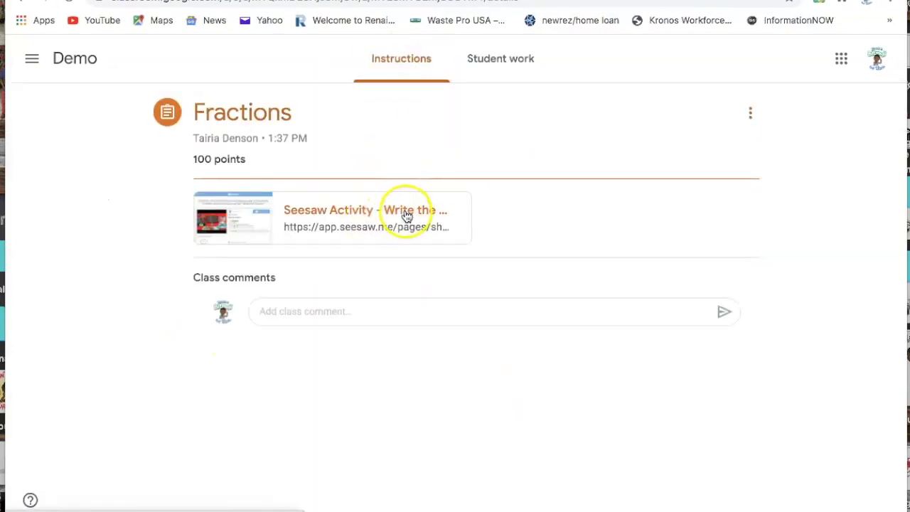
pyautogui.click(379, 211)
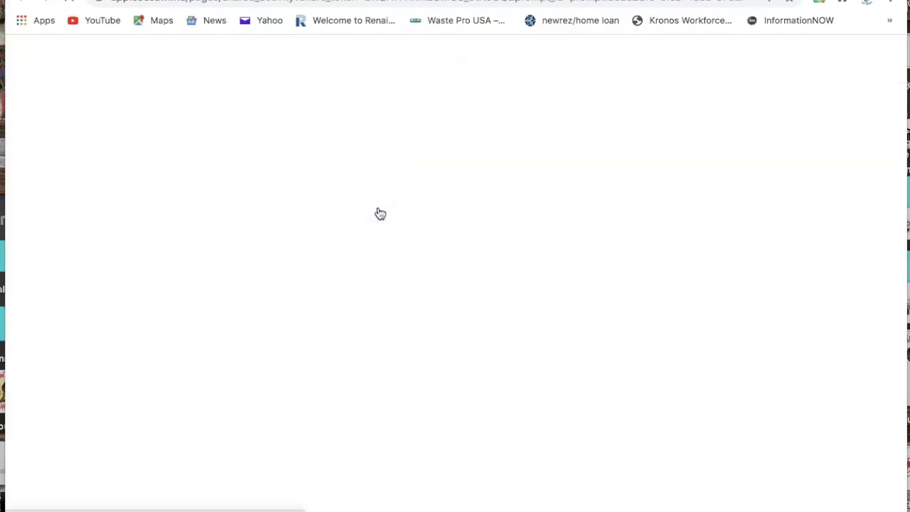
# Review the shared "Write the Fraction" page's image, student instructions and template, and save the activity to the Seesaw library.
pyautogui.scroll(-2, 381, 214)
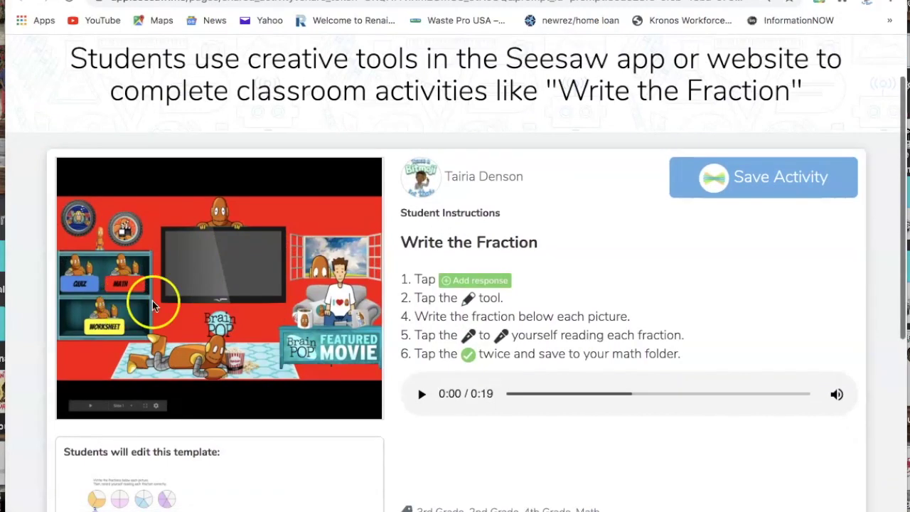
pyautogui.scroll(-2, 202, 335)
pyautogui.scroll(-1, 201, 335)
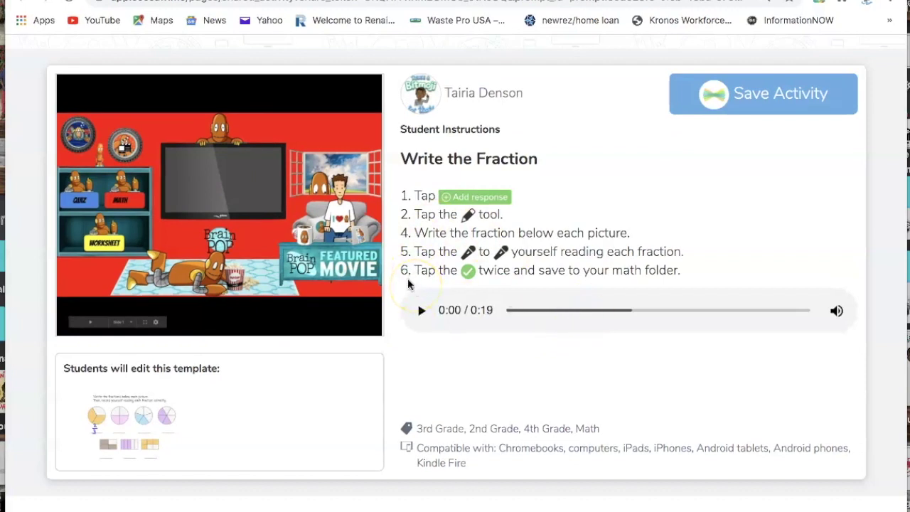
pyautogui.click(256, 230)
pyautogui.click(222, 235)
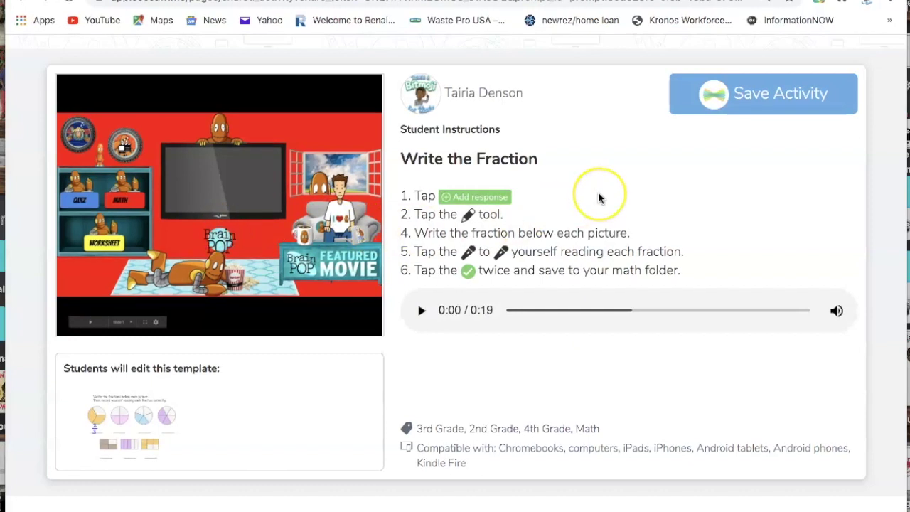
pyautogui.scroll(2, 601, 195)
pyautogui.scroll(-1, 601, 198)
pyautogui.click(782, 226)
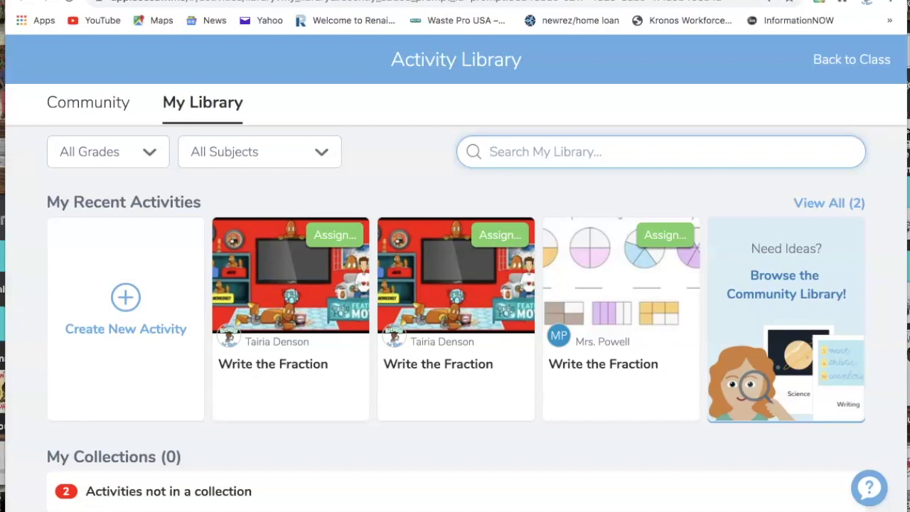
pyautogui.click(21, 507)
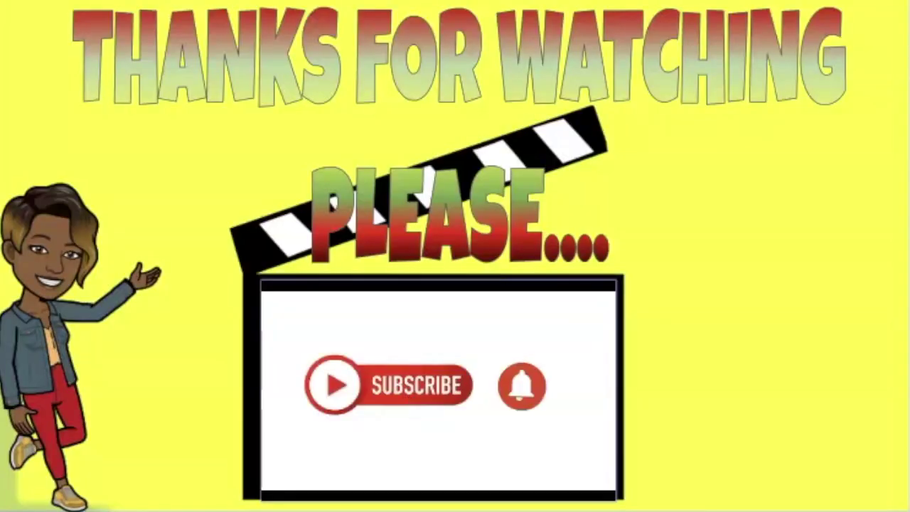